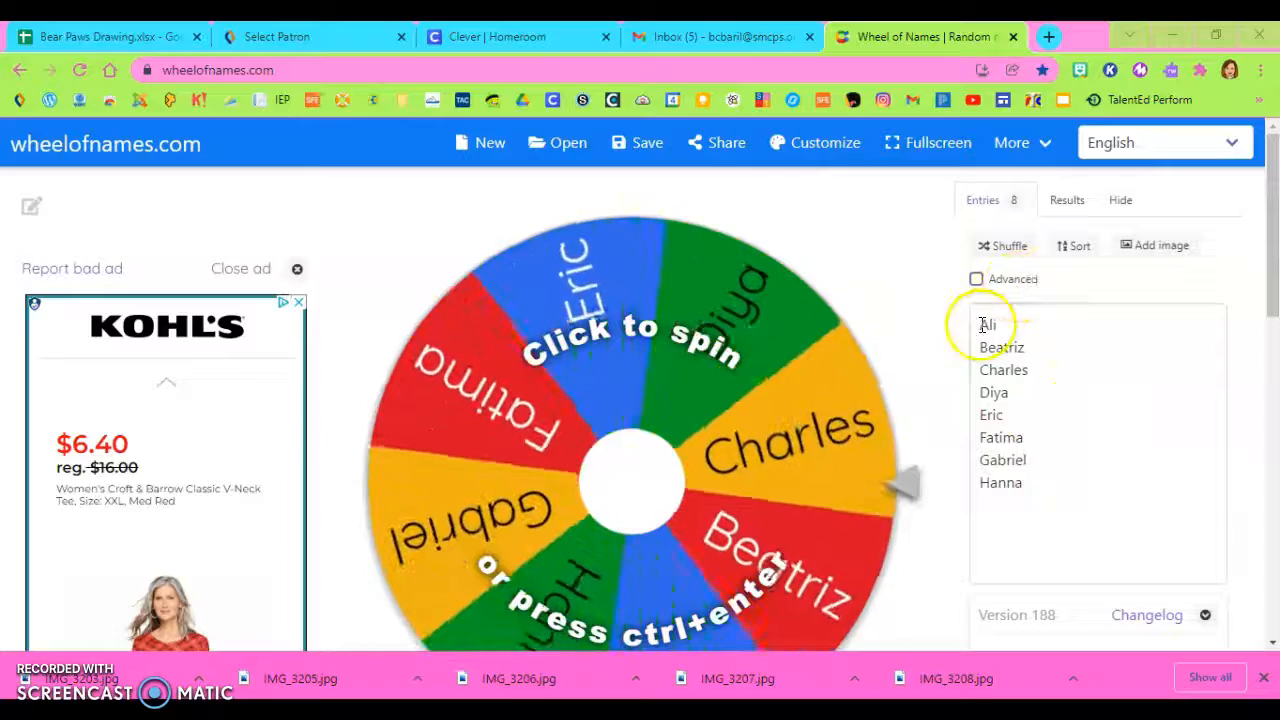
Spin the wheel of sample names and close the winner announcement without removing the entry.
drag(984, 320, 1046, 490)
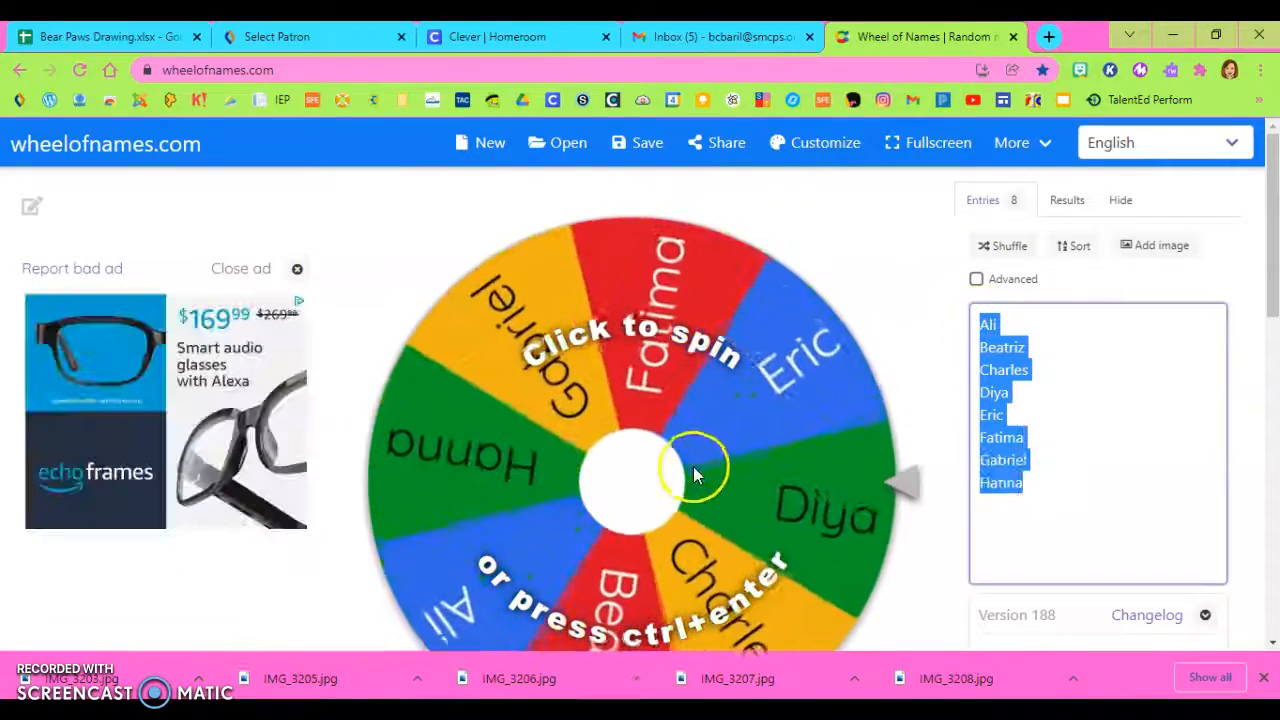
click(787, 385)
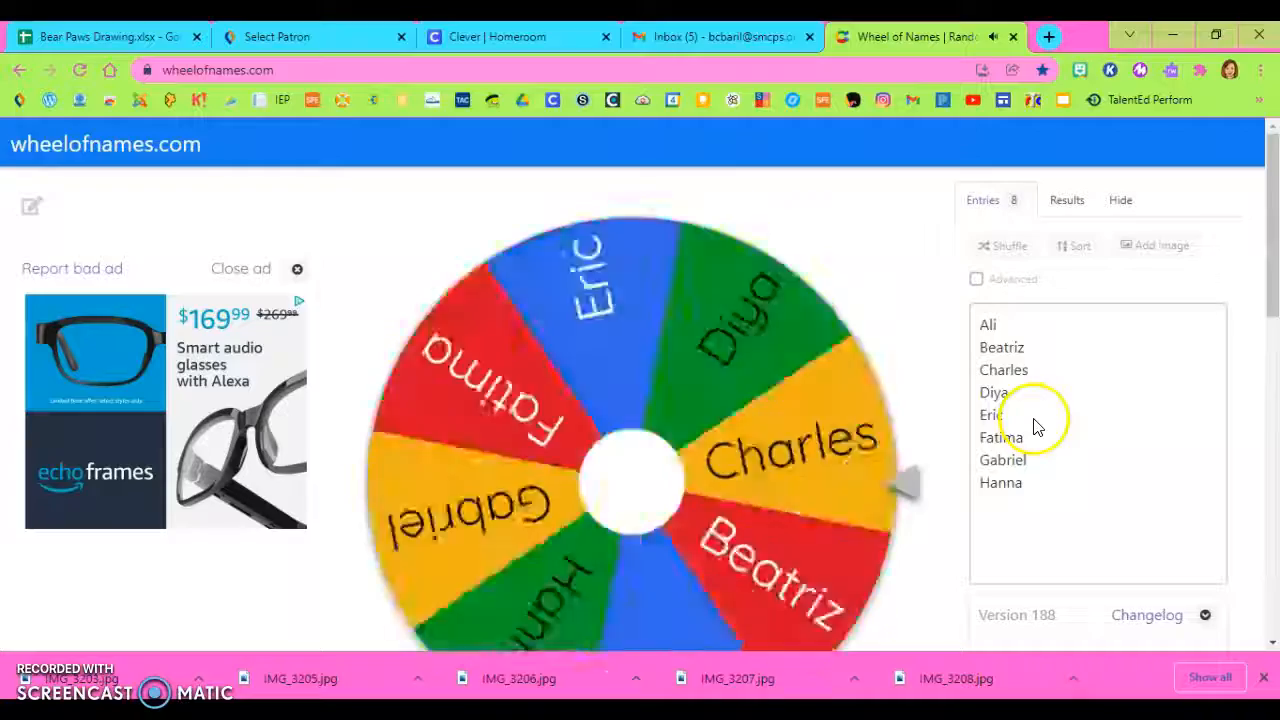
scroll(1014, 427, down, 2)
scroll(1039, 418, up, 1)
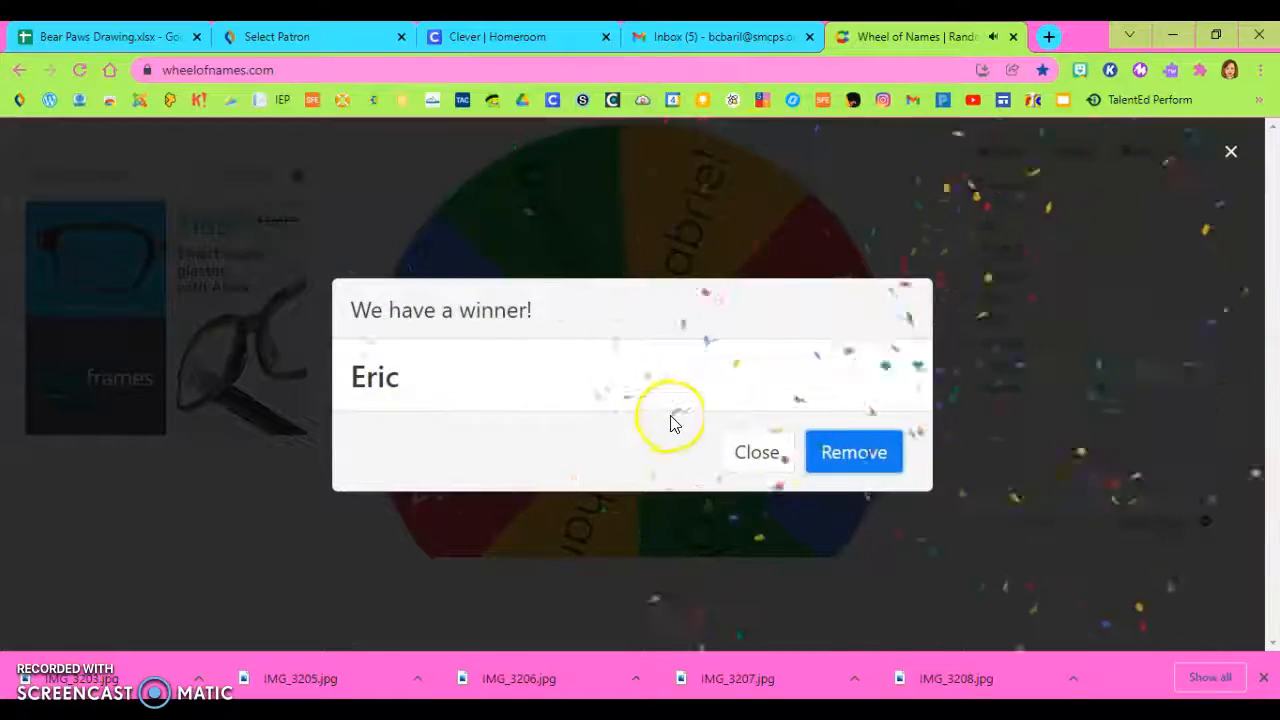
click(762, 455)
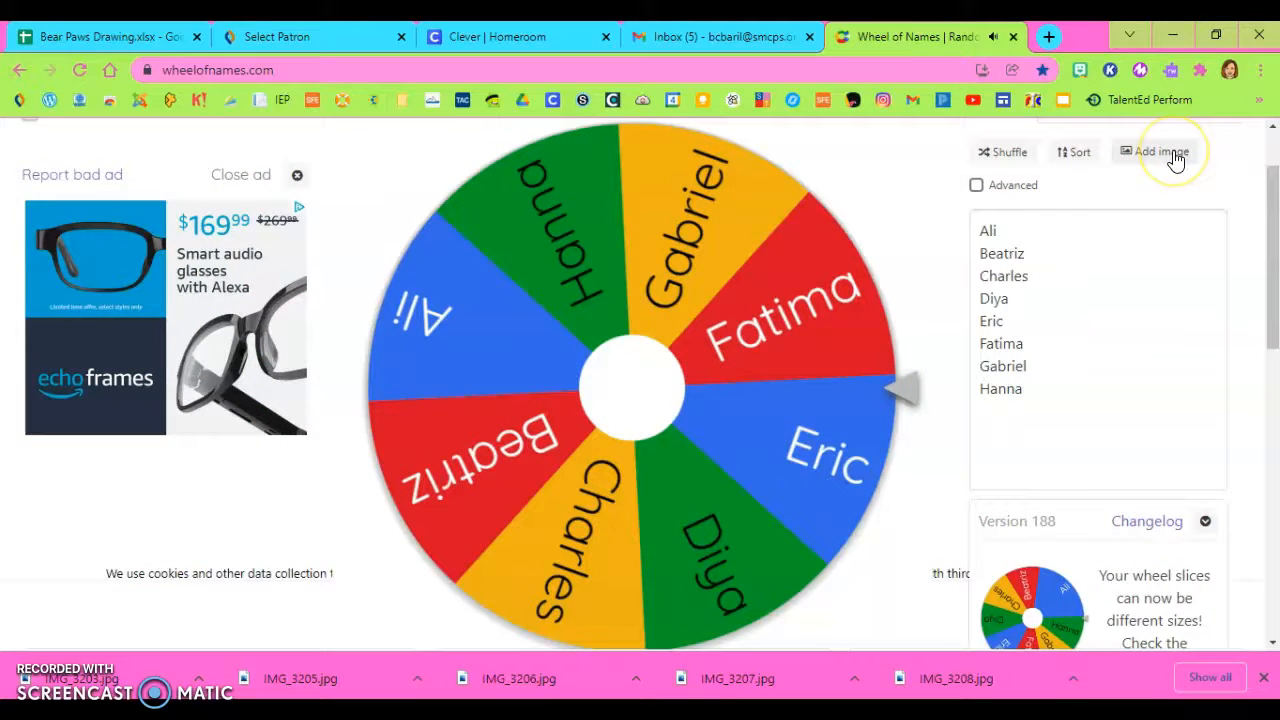
Select all the sample names, and in Gmail download the four photos attached to the second unread no-subject email.
drag(1065, 390, 936, 276)
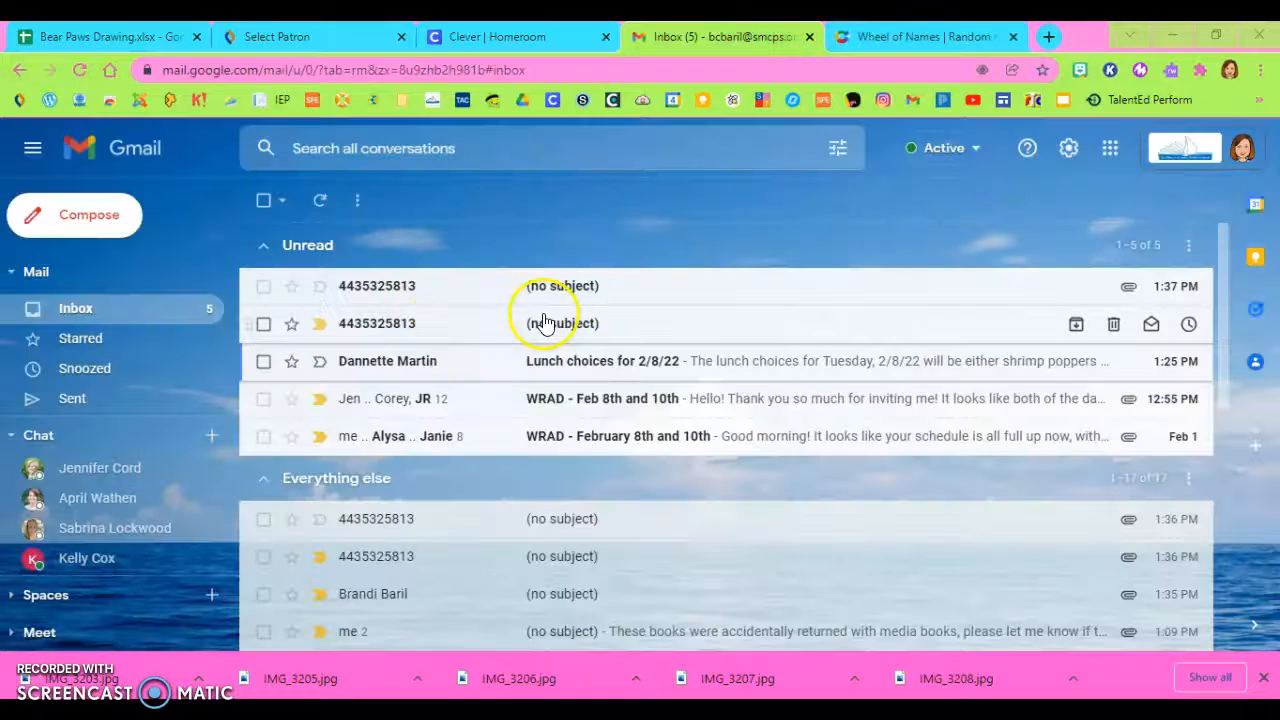
click(543, 322)
click(352, 486)
click(533, 487)
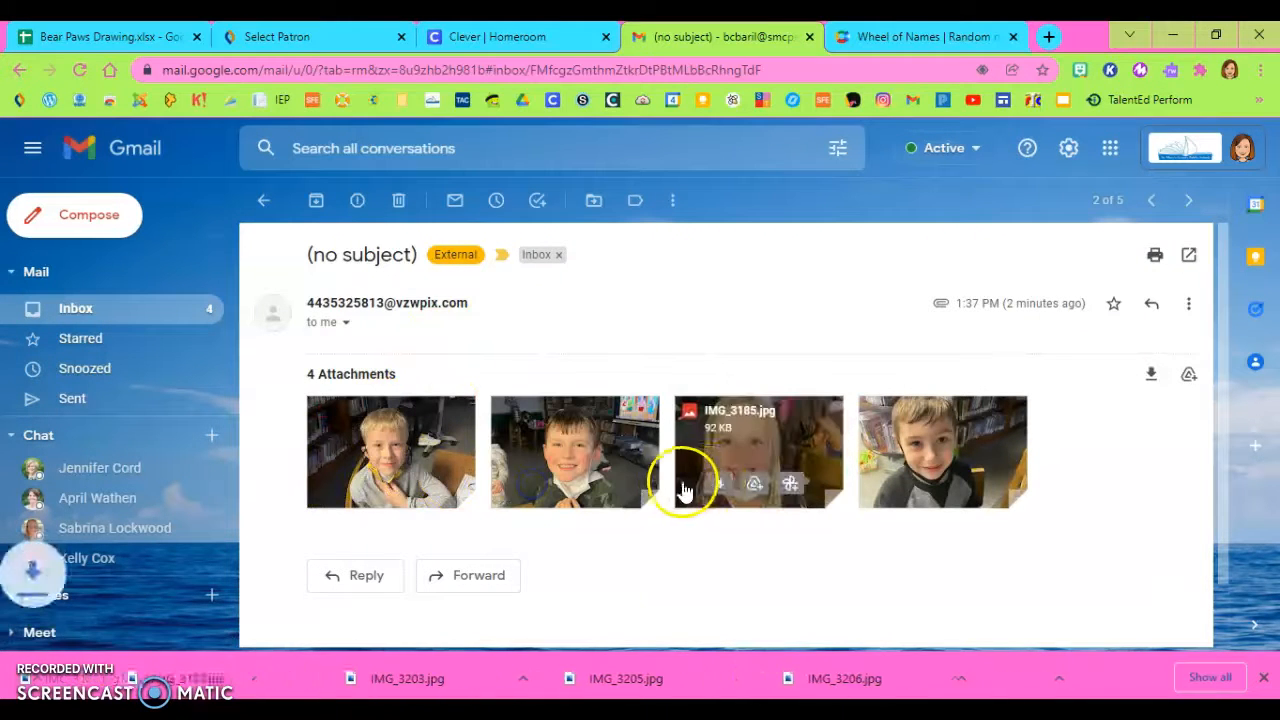
click(716, 485)
click(903, 485)
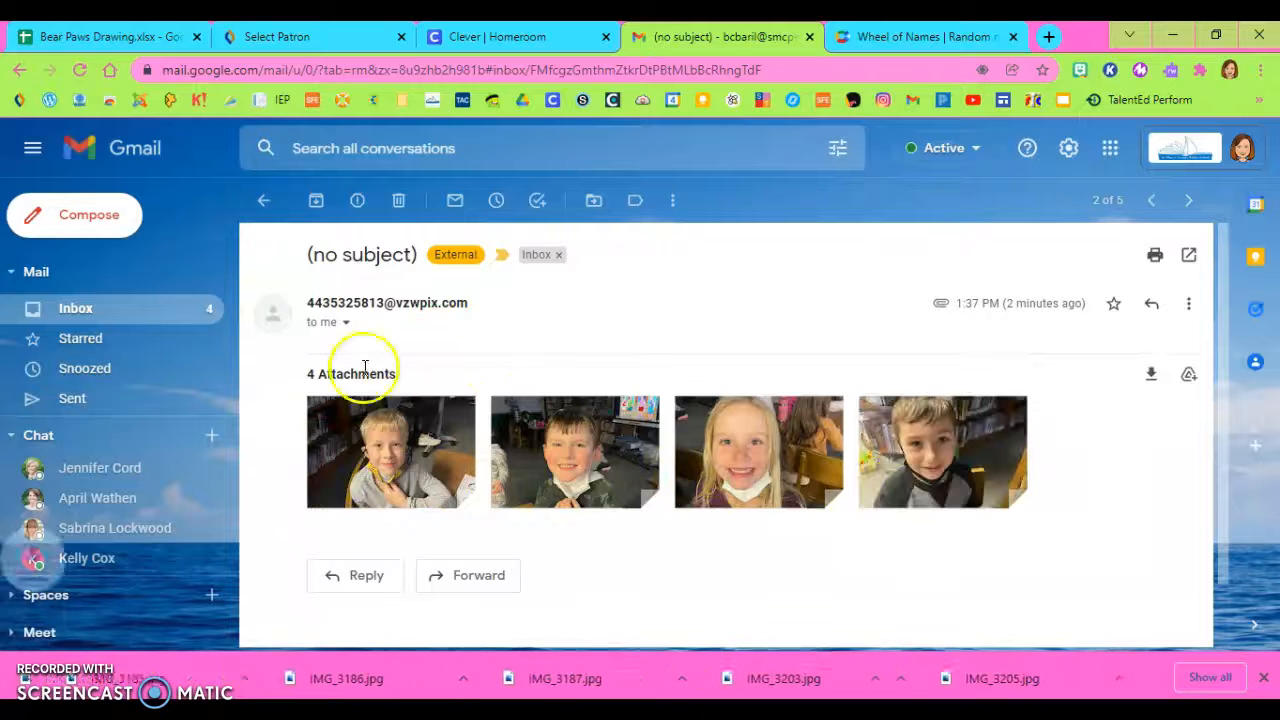
Go back to the inbox, open the first unread no-subject email and download its five attached photos.
click(264, 200)
click(358, 289)
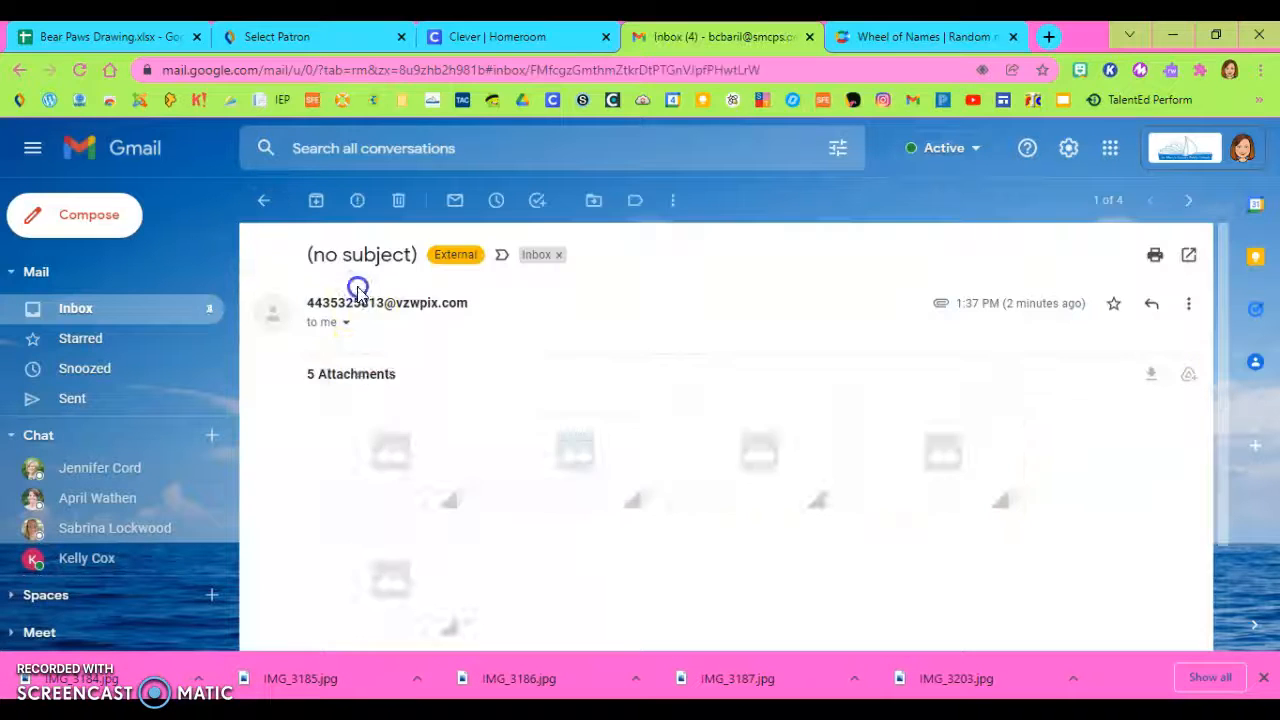
click(350, 486)
click(538, 487)
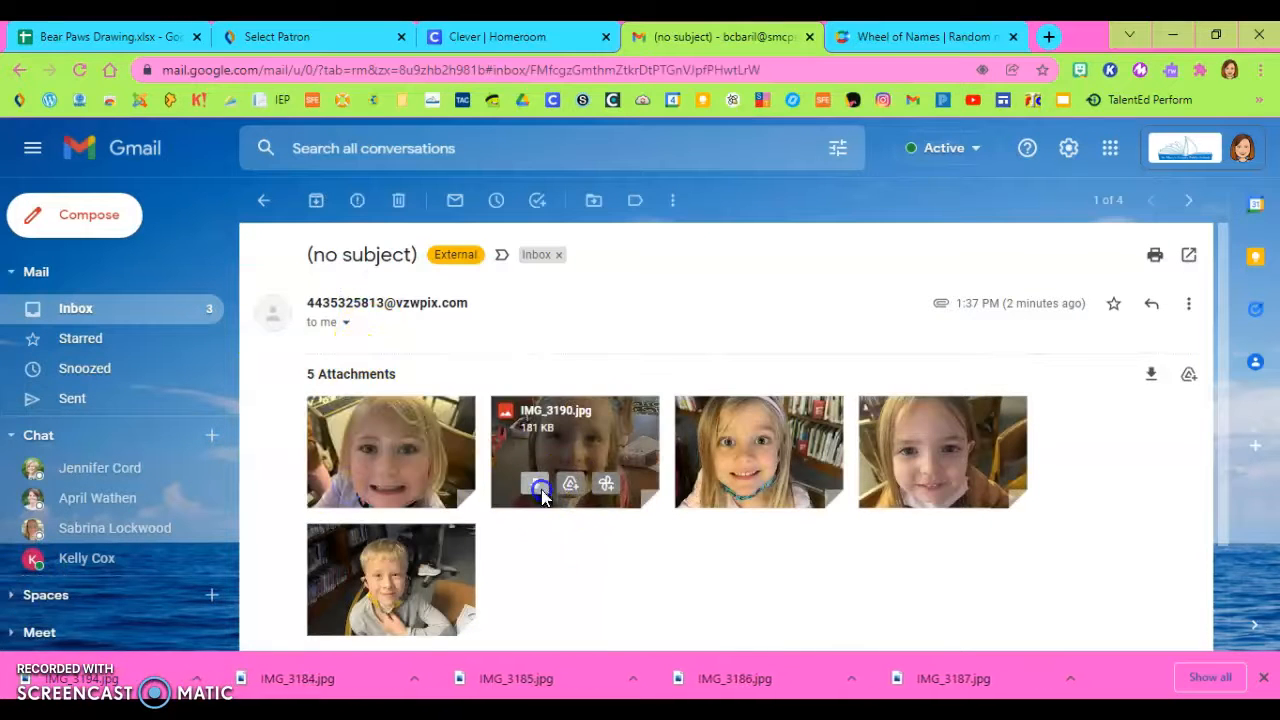
click(718, 486)
click(908, 485)
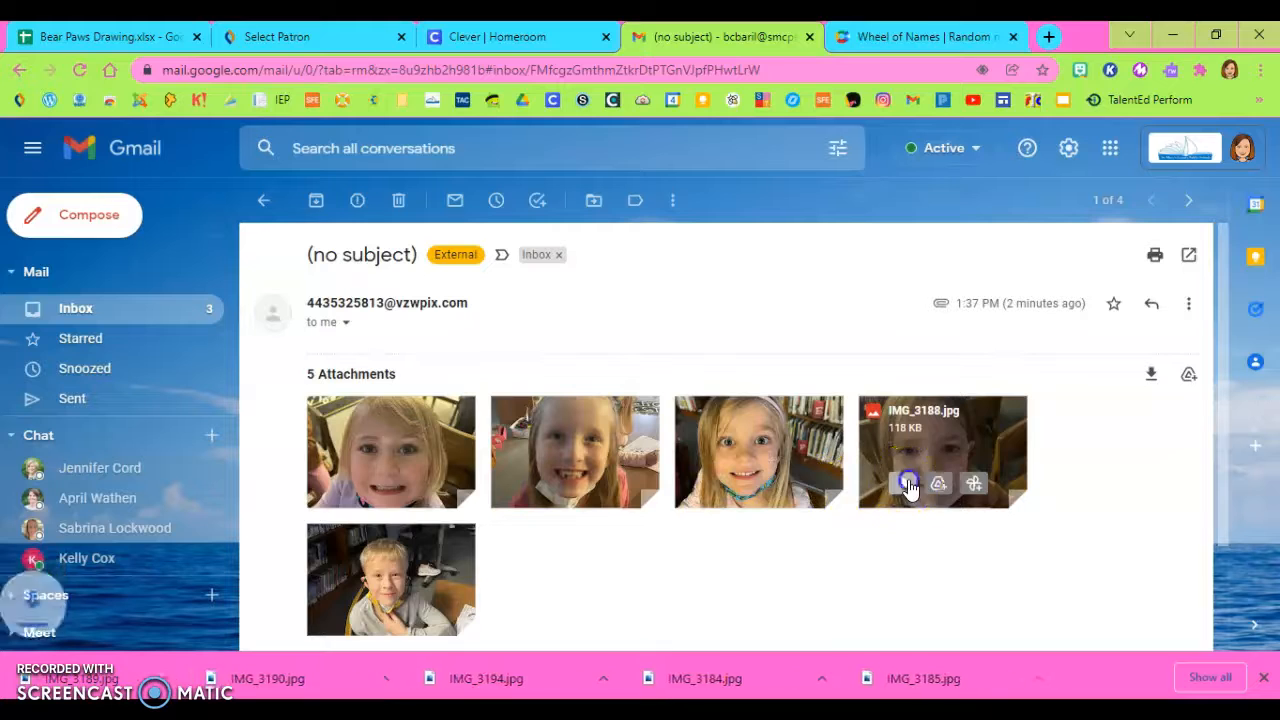
click(350, 614)
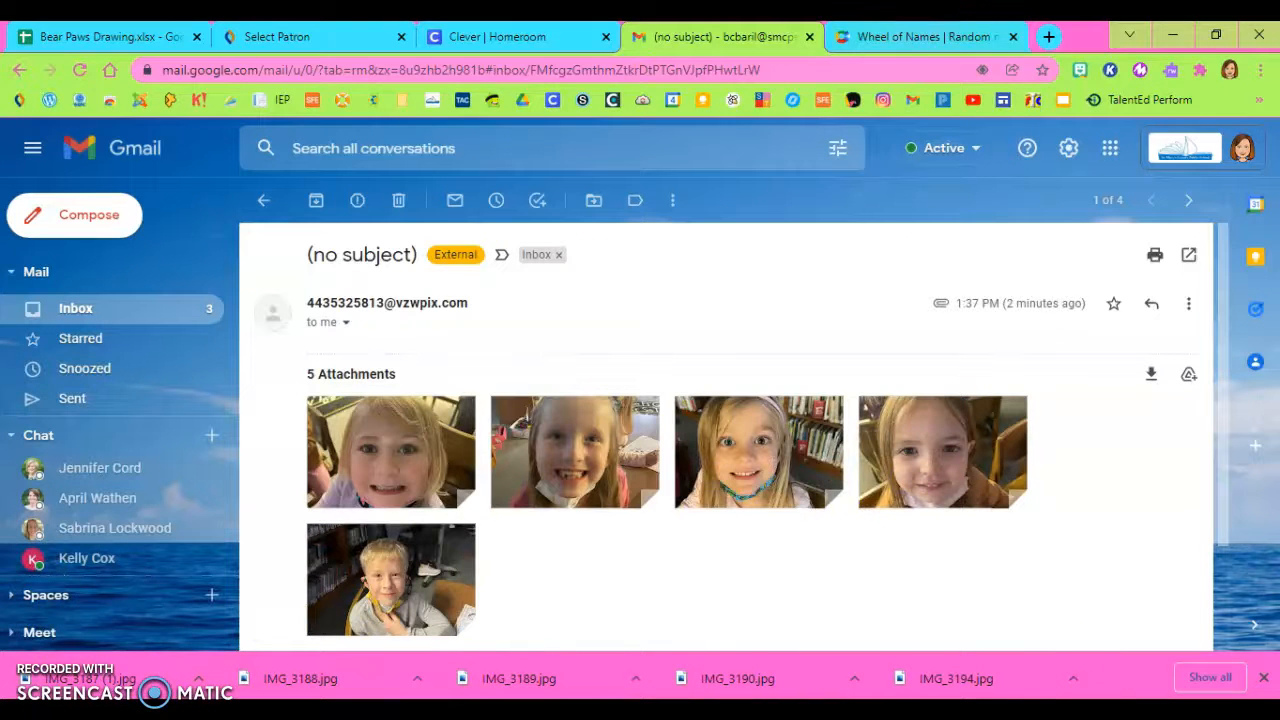
Return to the Wheel of Names page and delete all the sample names from the entries.
click(890, 36)
click(1050, 168)
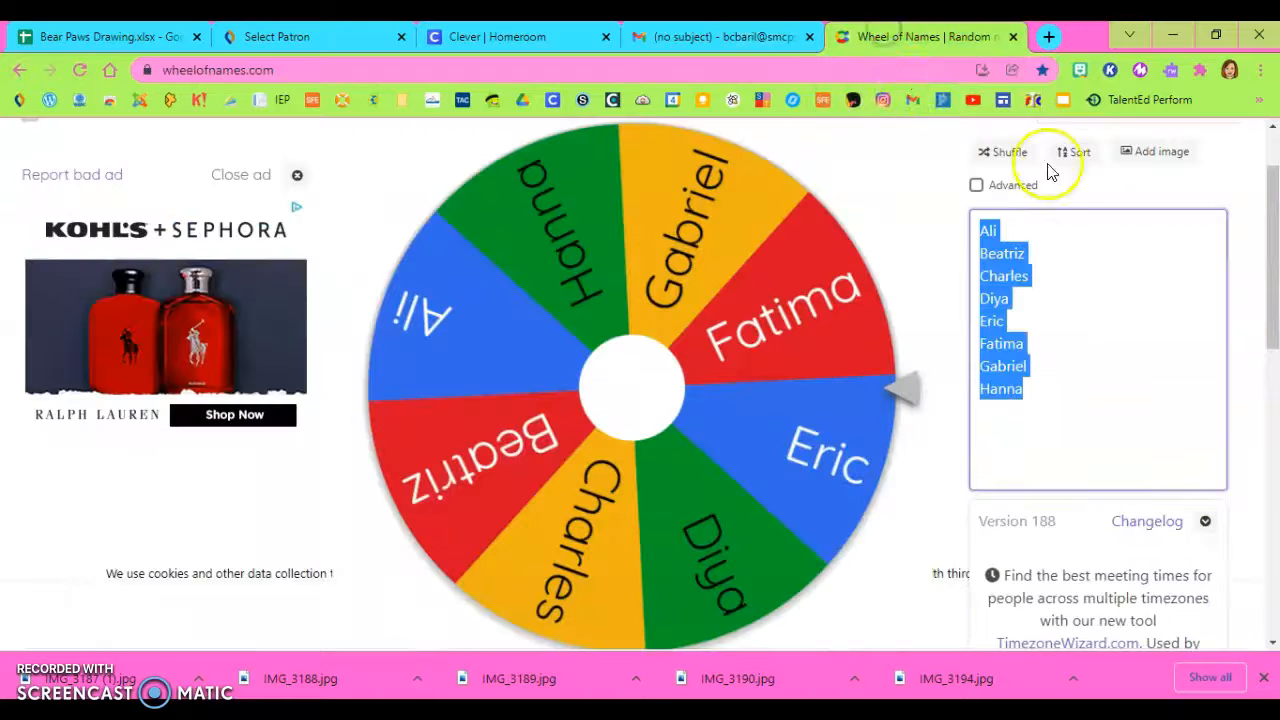
key(BackSpace)
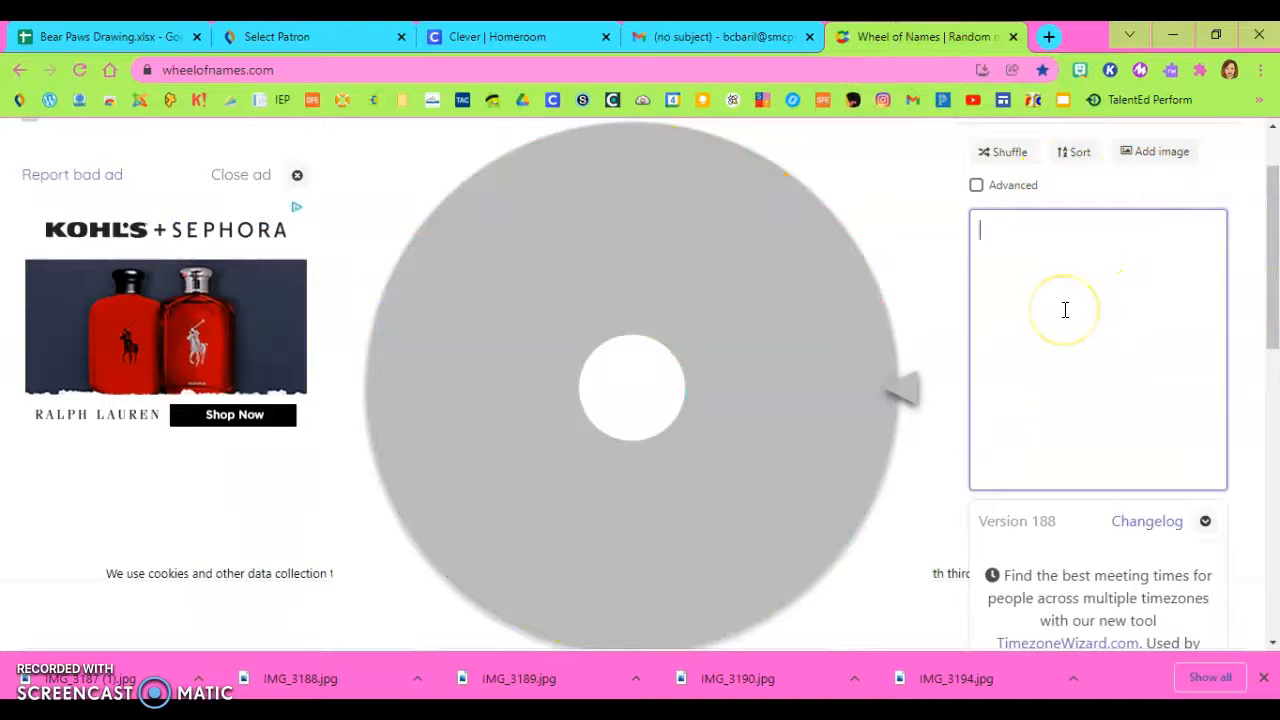
Add the 18 photos from IMG_3188 through IMG_3201 in the Downloads folder to the wheel as image entries.
click(1170, 152)
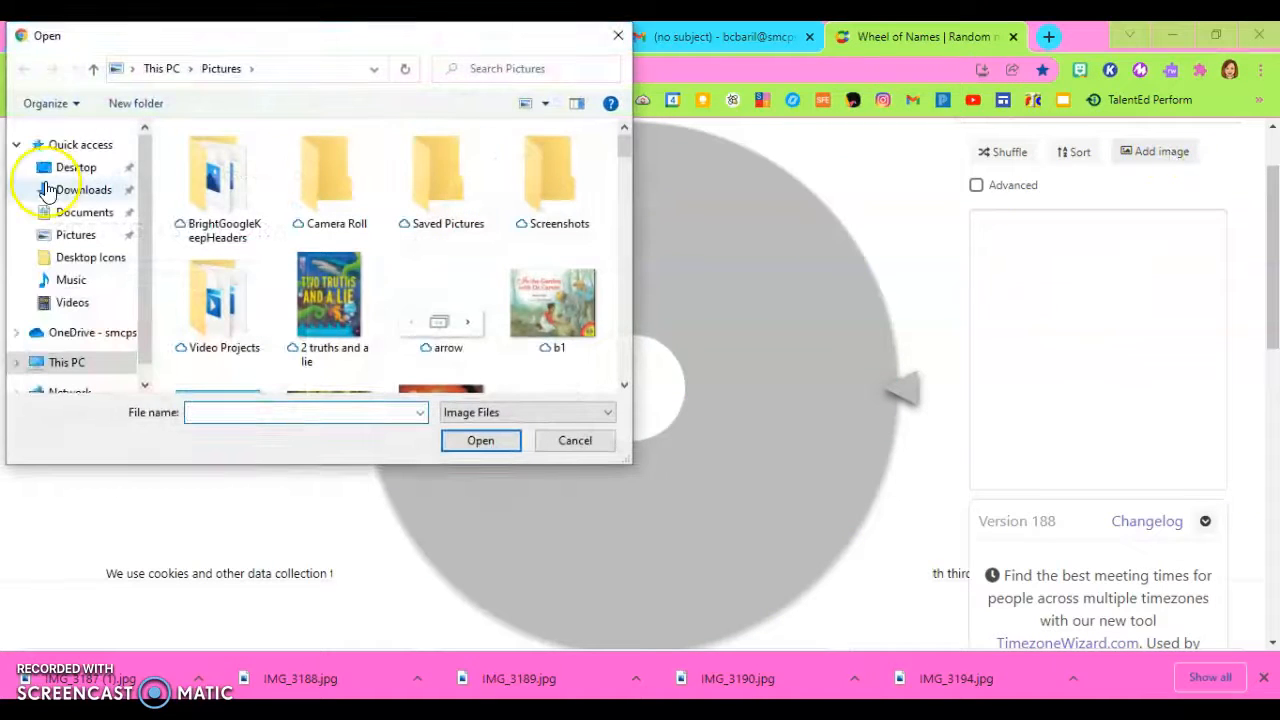
click(66, 192)
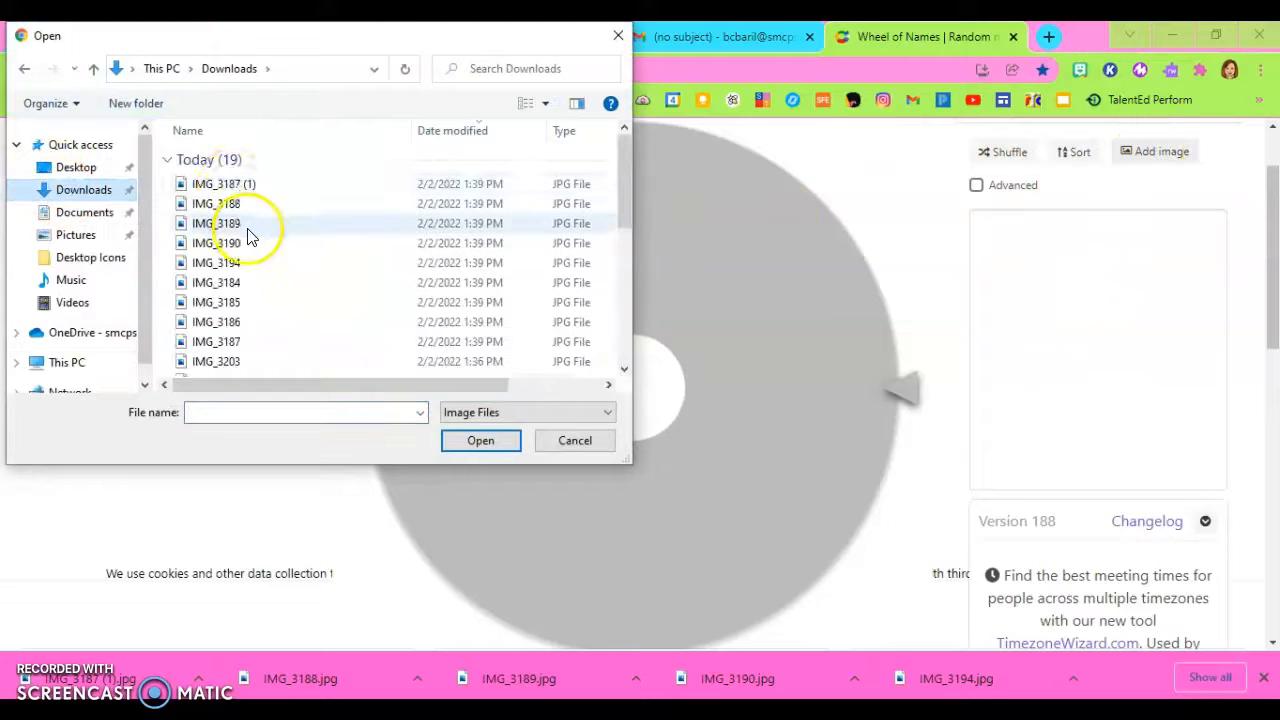
scroll(250, 238, down, 3)
scroll(250, 242, up, 5)
click(253, 155)
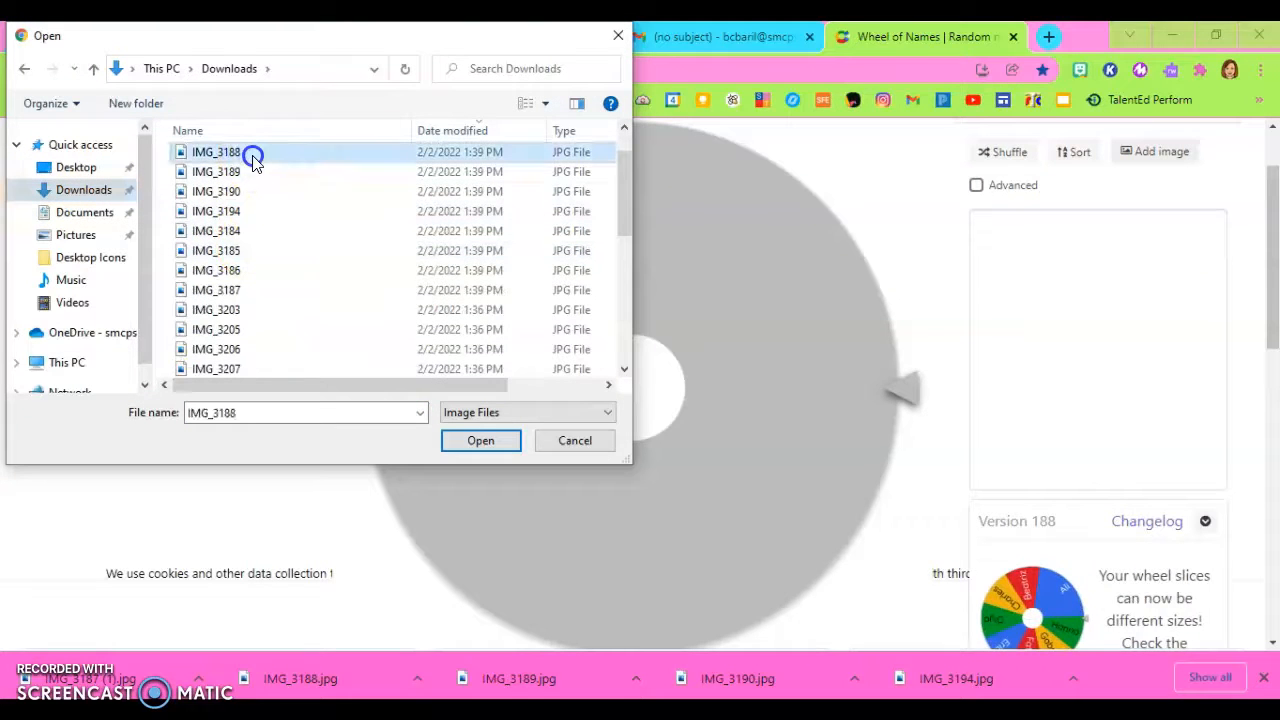
key(shift+Down)
key(shift+Down)
key(shift+Down)
key(shift+Down)
key(shift+Down)
key(shift+Down)
key(shift+Down)
key(shift+Down)
key(shift+Down)
key(shift+Down)
key(shift+Down)
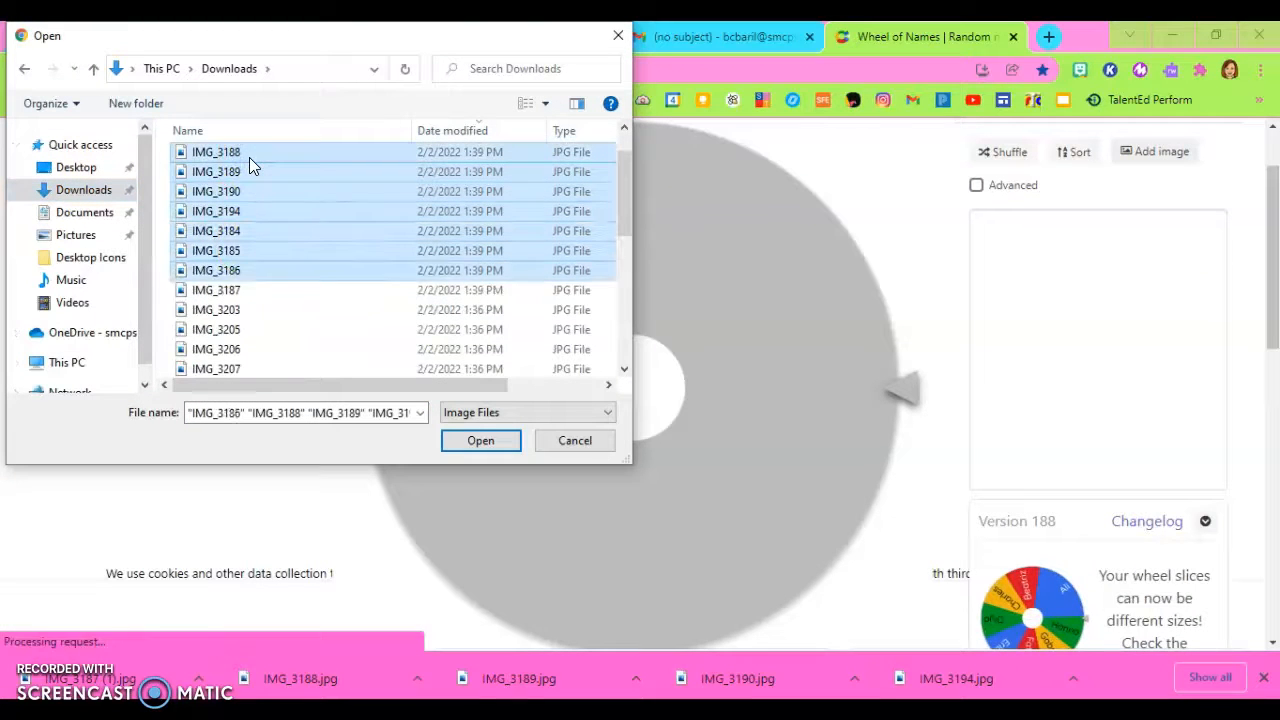
key(shift+Down)
key(shift+Down)
key(shift+Down)
key(shift+Down)
key(shift+Down)
key(shift+Down)
key(shift+Down)
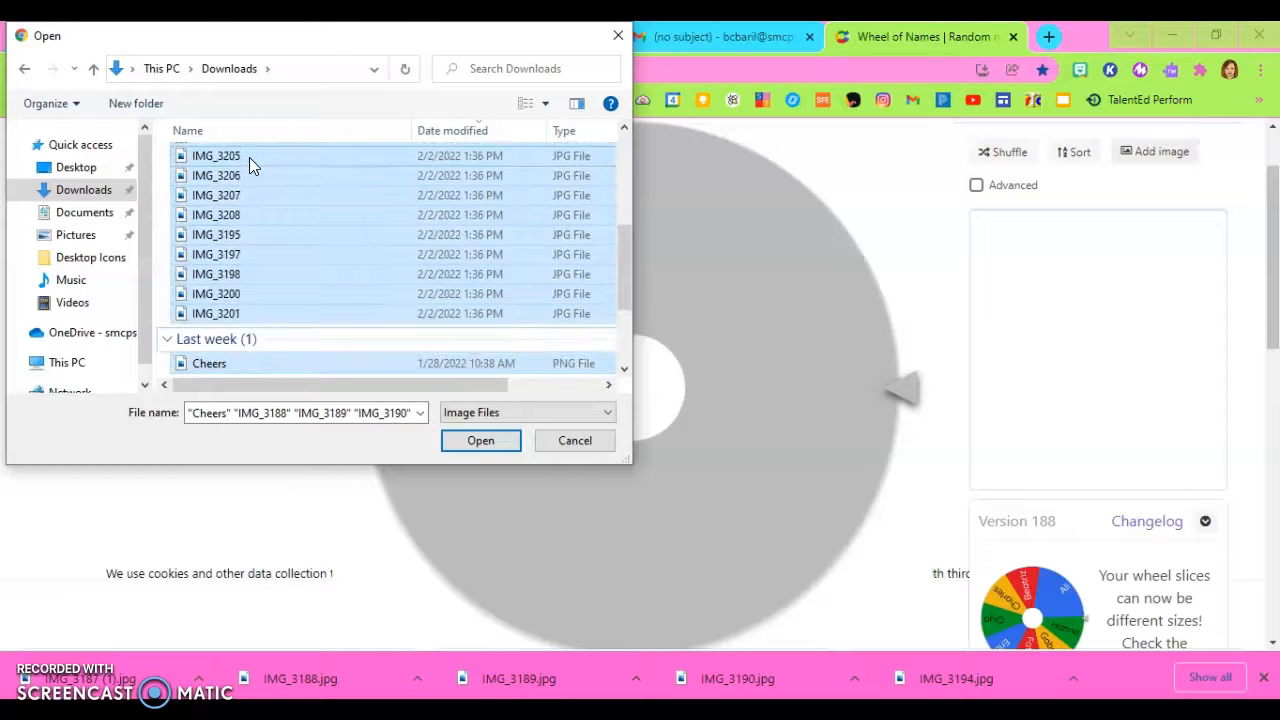
key(shift+Up)
click(490, 440)
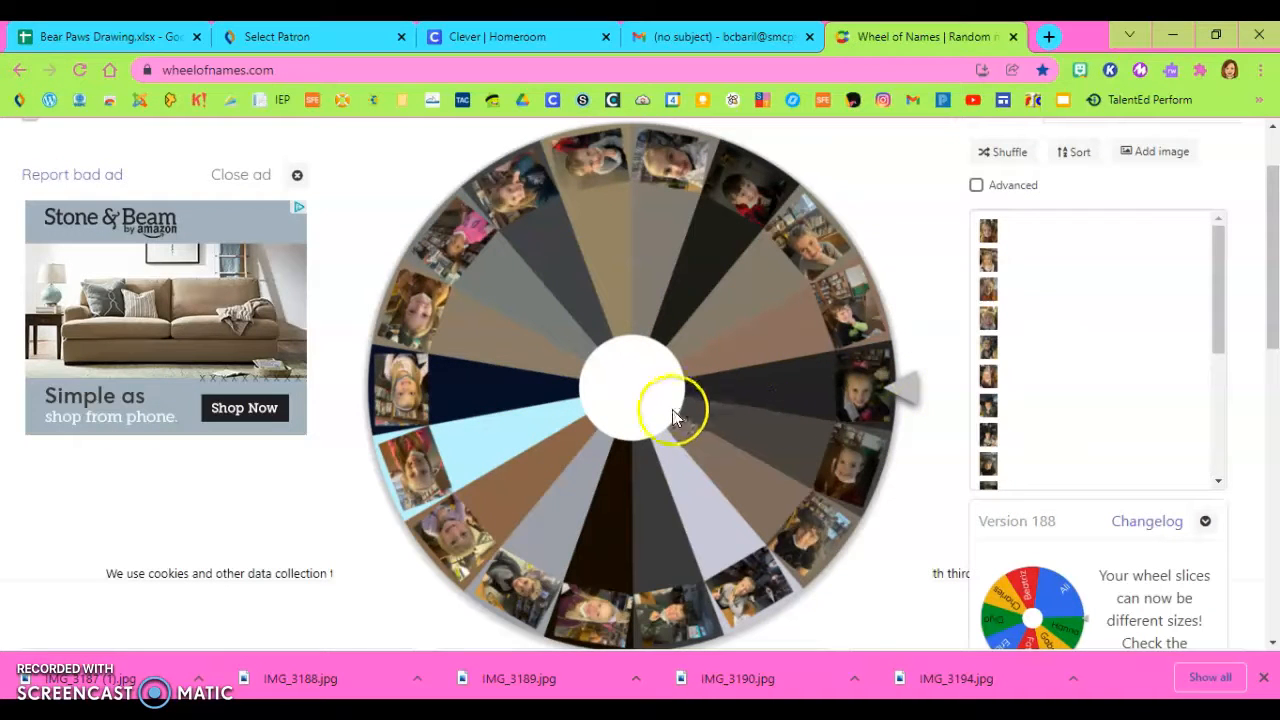
Spin the photo wheel and close the winner announcement, keeping the winning photo.
click(733, 385)
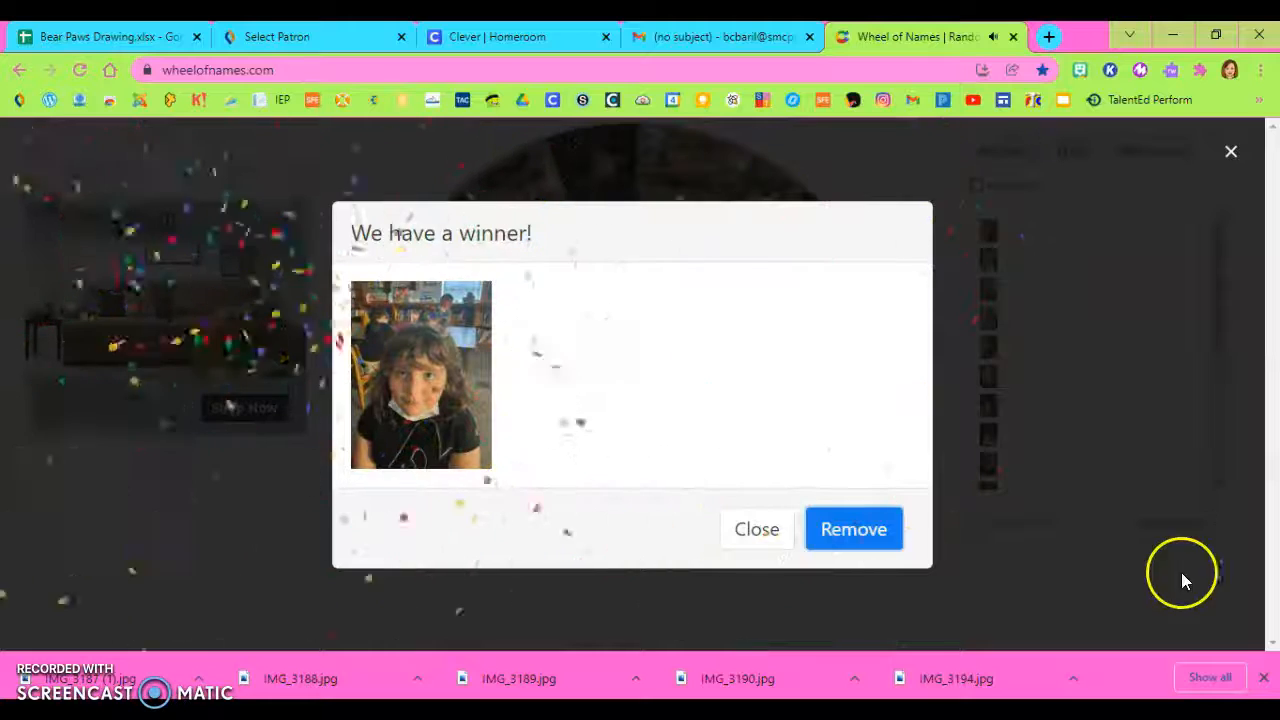
click(754, 538)
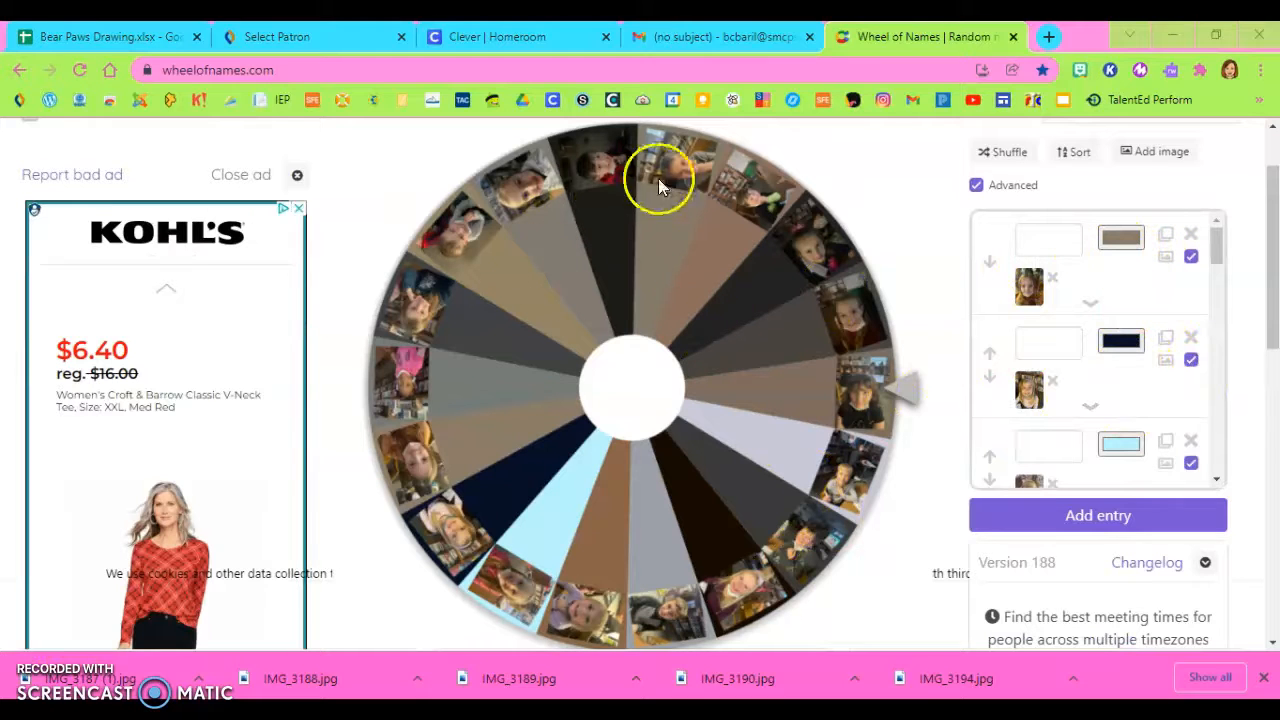
Change the first photo entry's slice colour to a muted purple, RGB 141, 104, 138.
click(1125, 240)
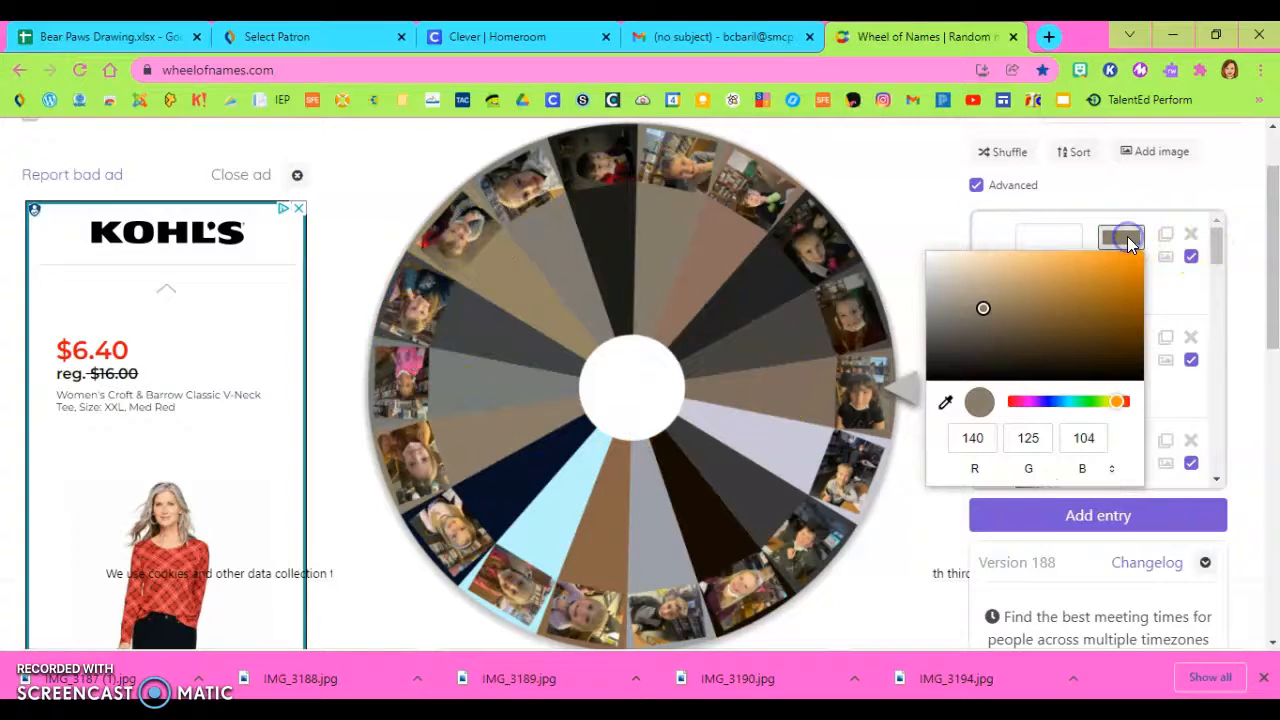
click(1012, 403)
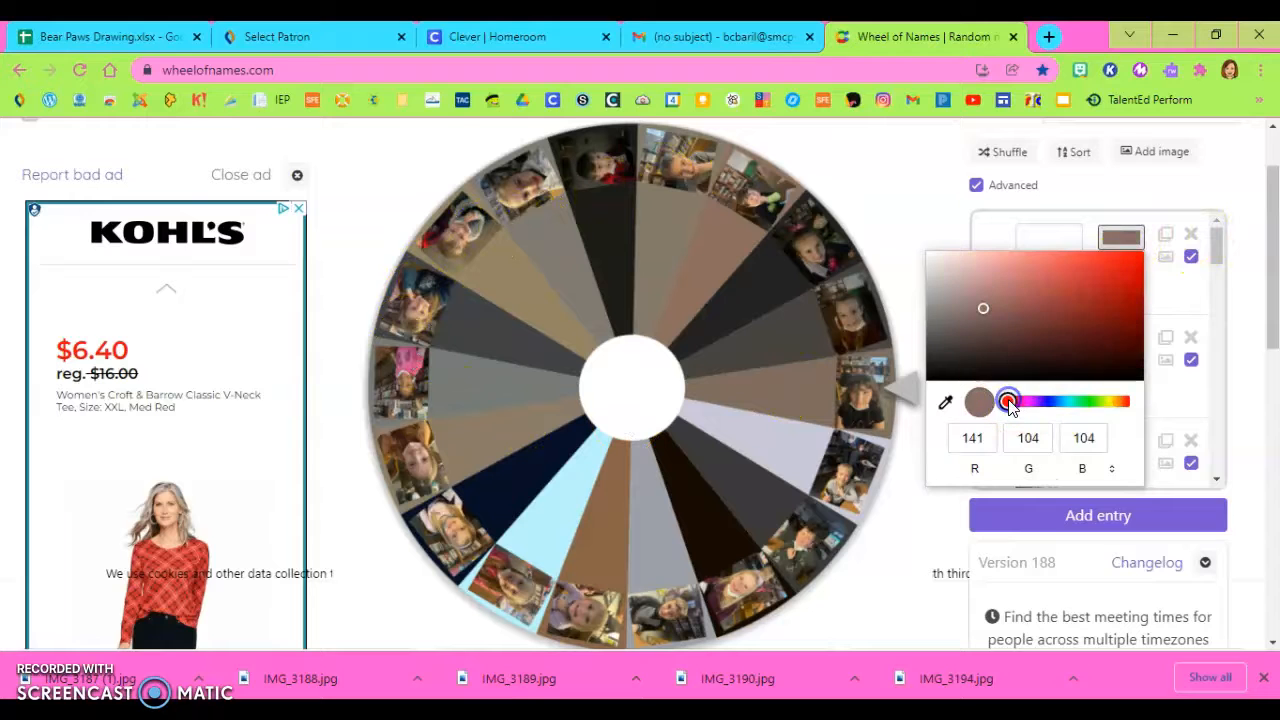
click(1027, 404)
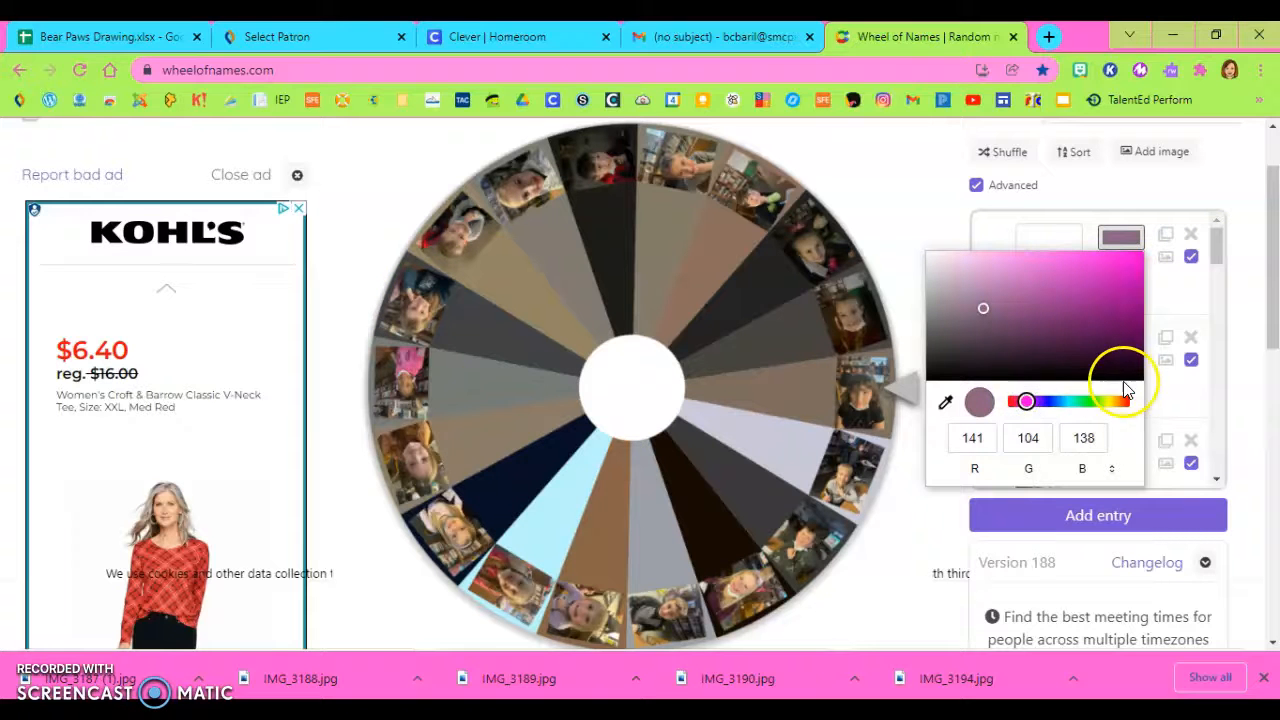
click(1138, 232)
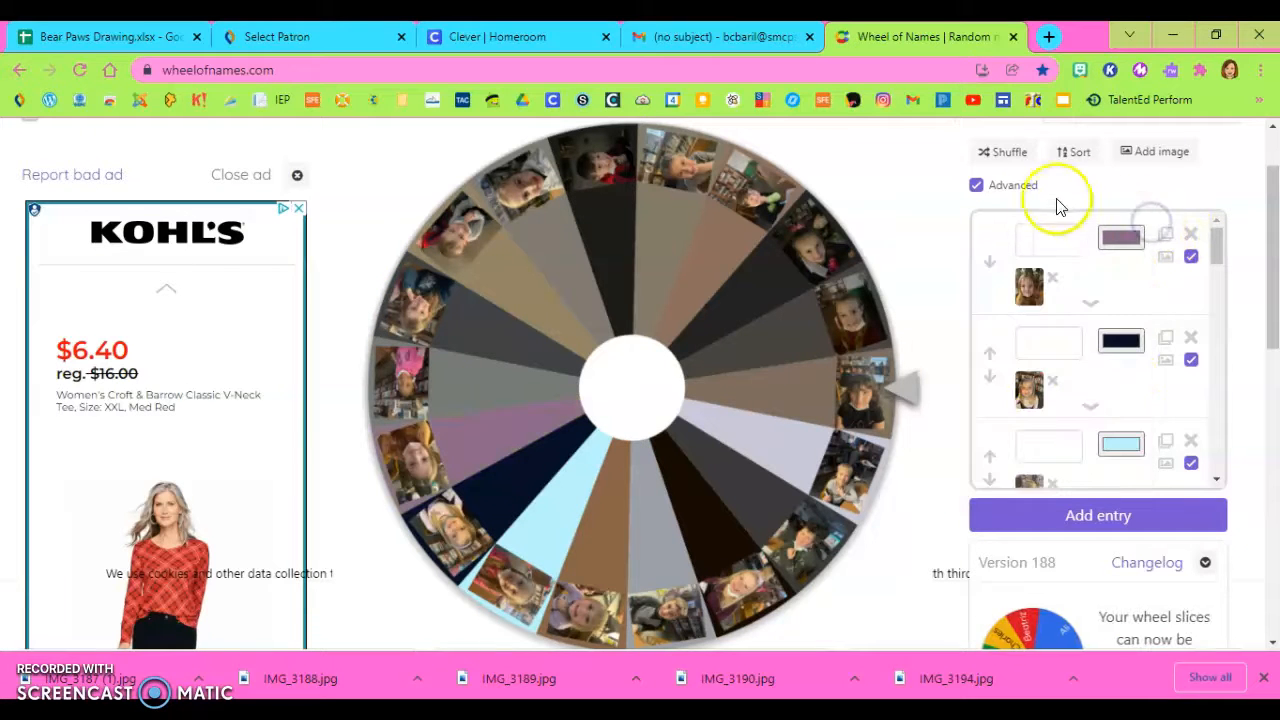
Turn Advanced mode off, accepting the loss of custom colours, and turn it back on.
click(1010, 186)
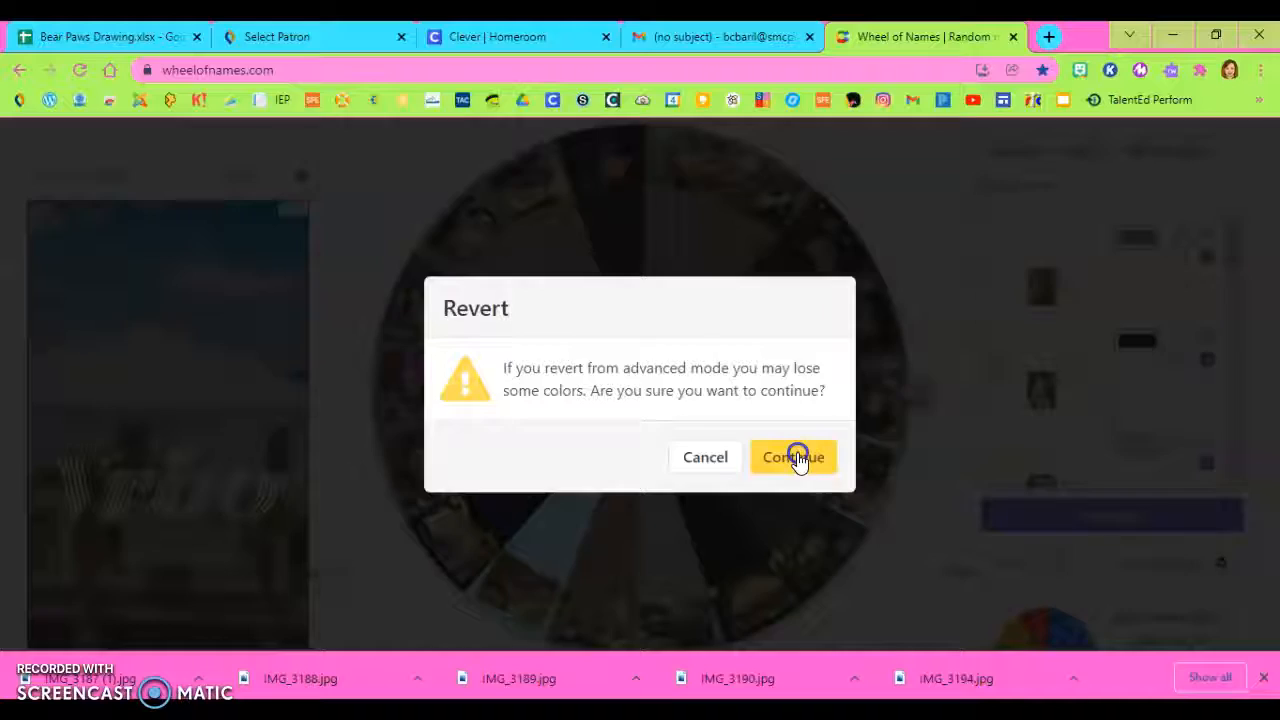
click(797, 459)
click(977, 185)
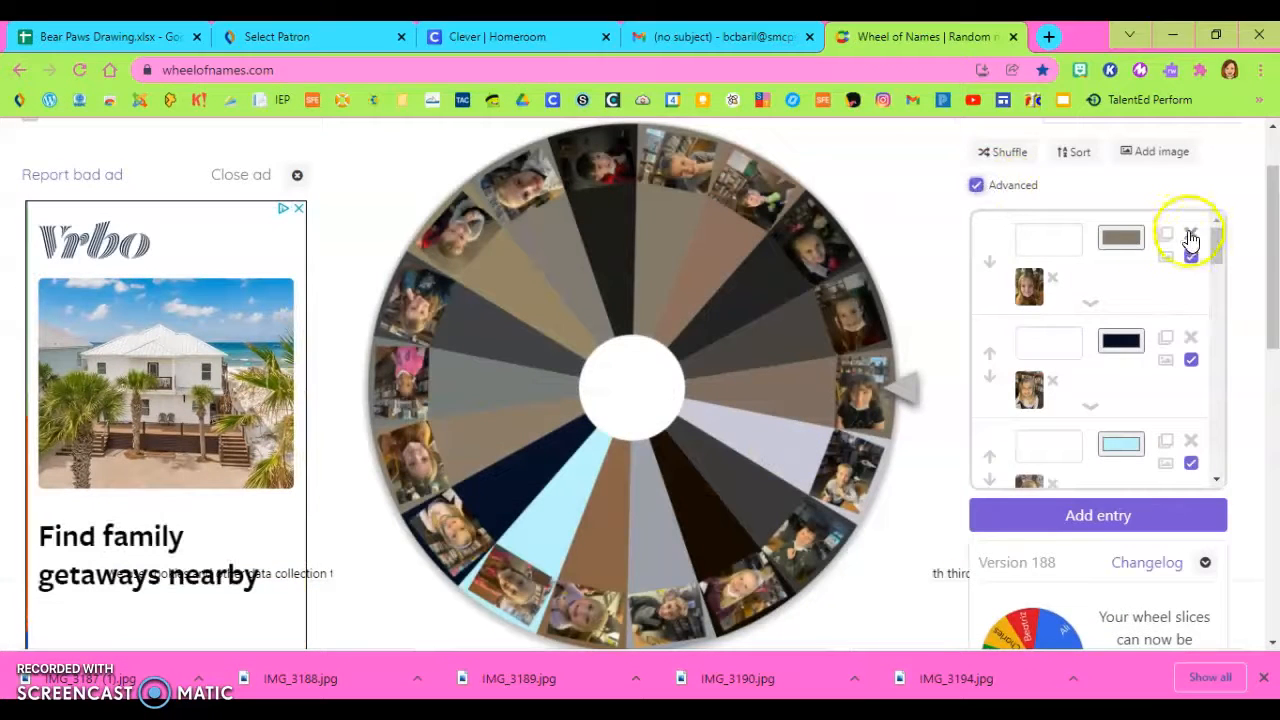
Recolour the first photo entry's slice bright purple.
scroll(1138, 352, down, 5)
scroll(1138, 352, up, 7)
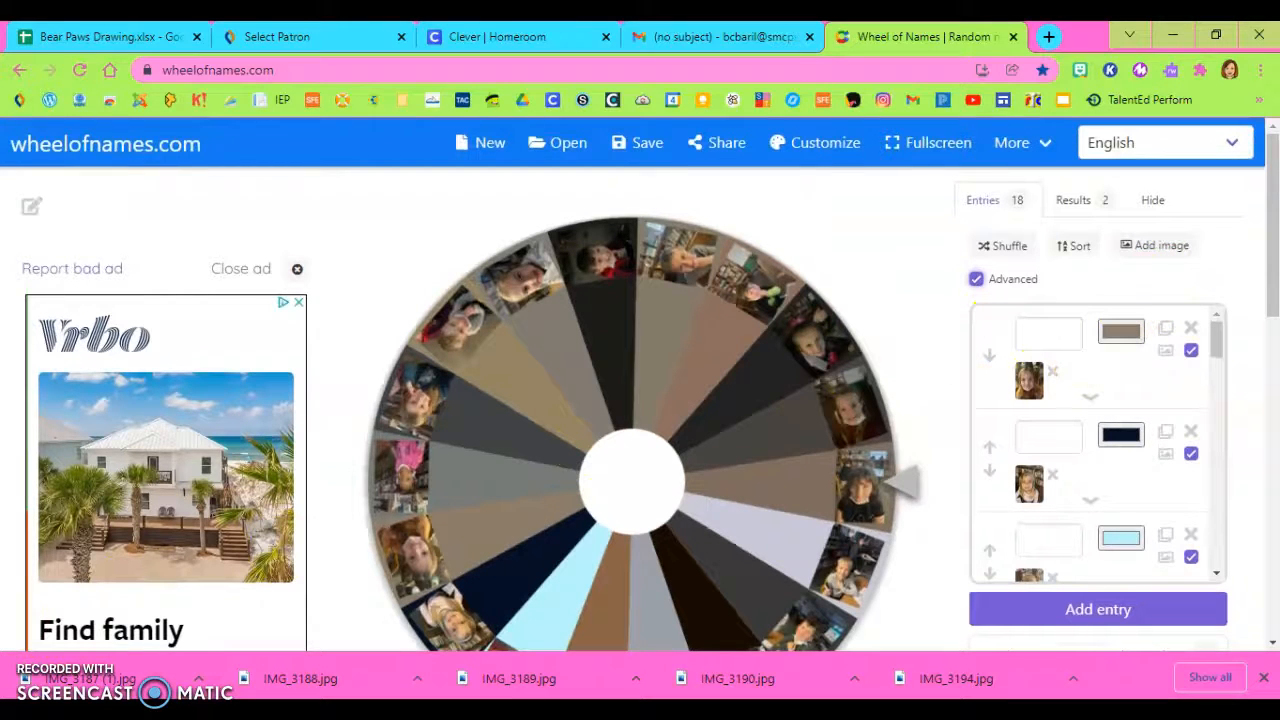
click(1103, 489)
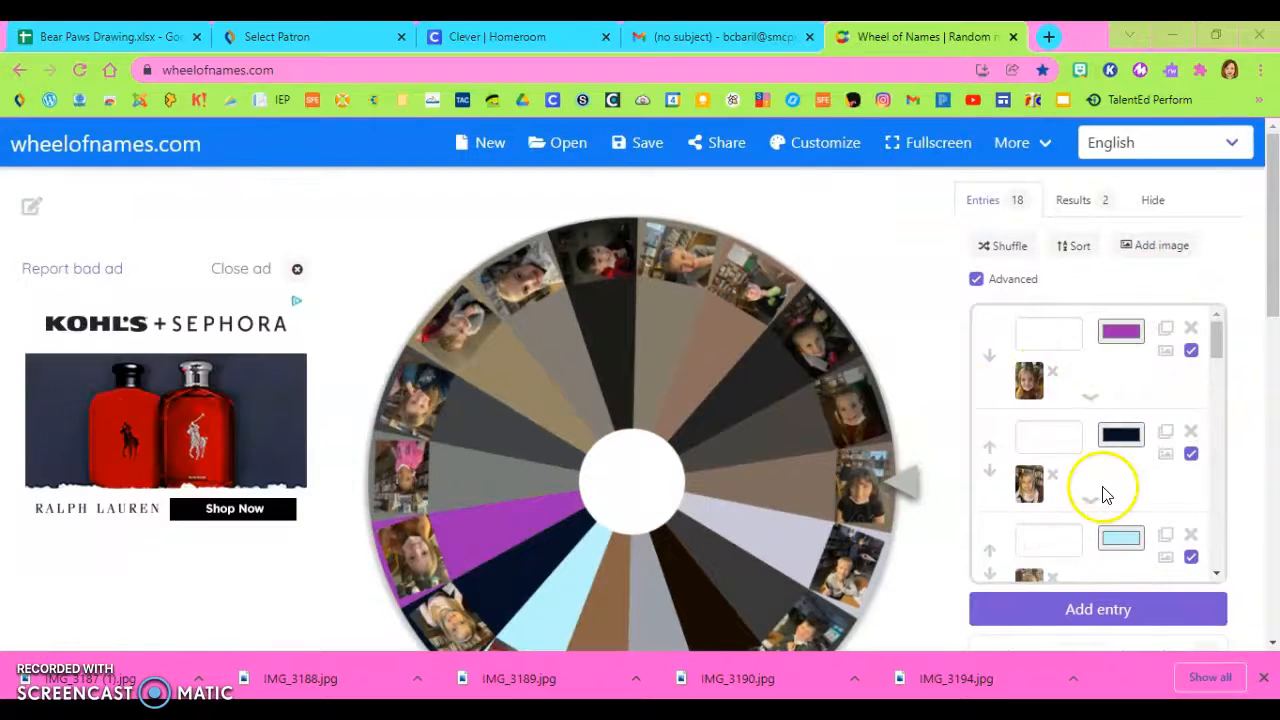
Set the second photo entry's slice colour to teal, RGB 5, 206, 155.
click(1122, 437)
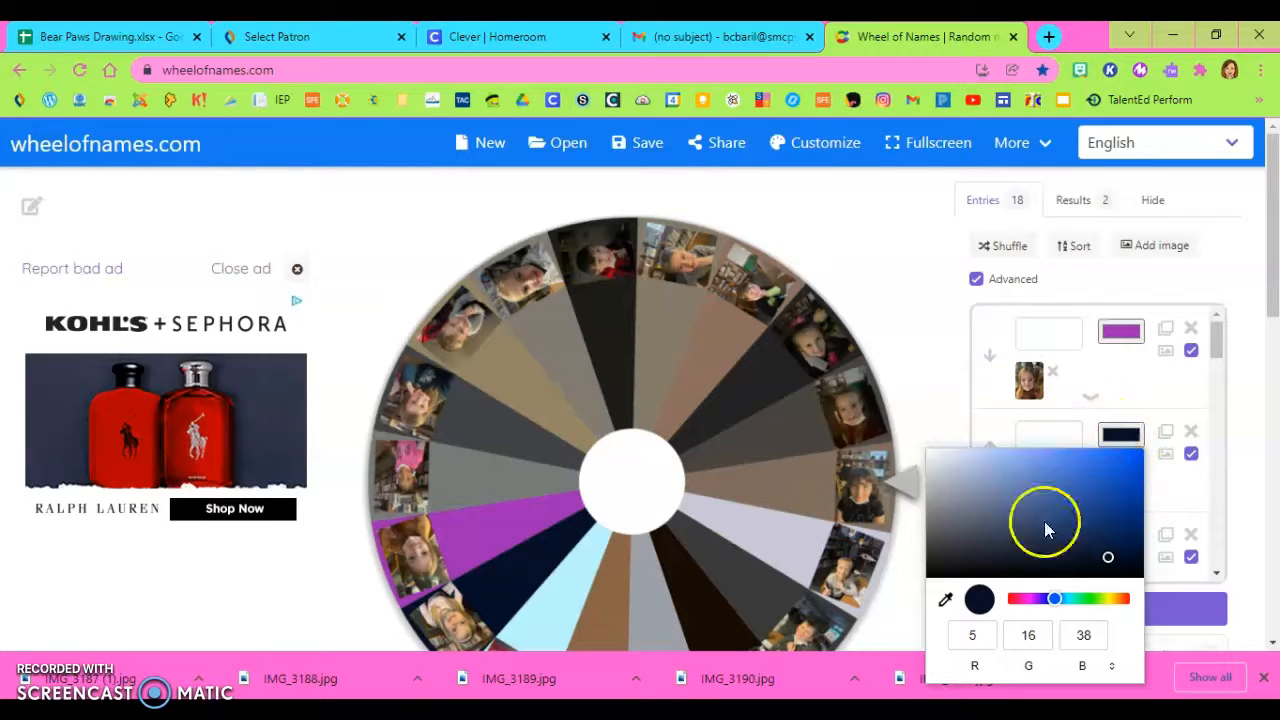
drag(1043, 600, 1076, 606)
click(943, 598)
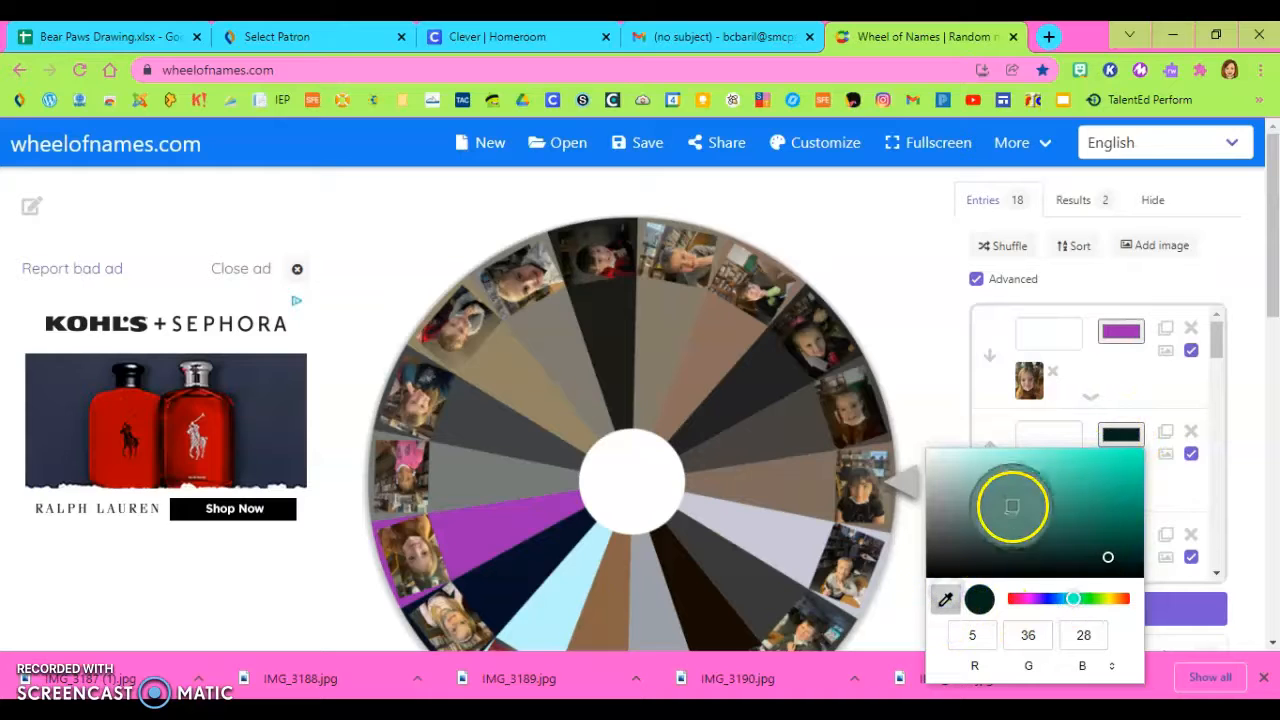
click(1135, 474)
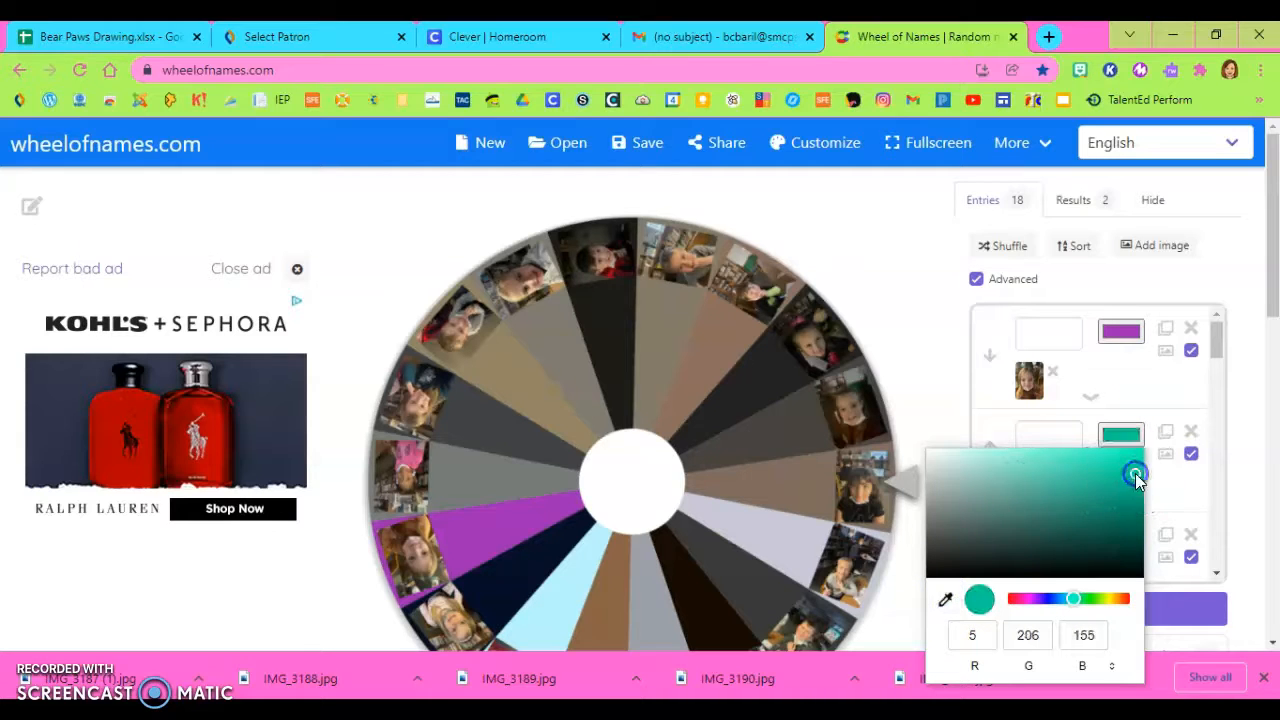
click(1219, 418)
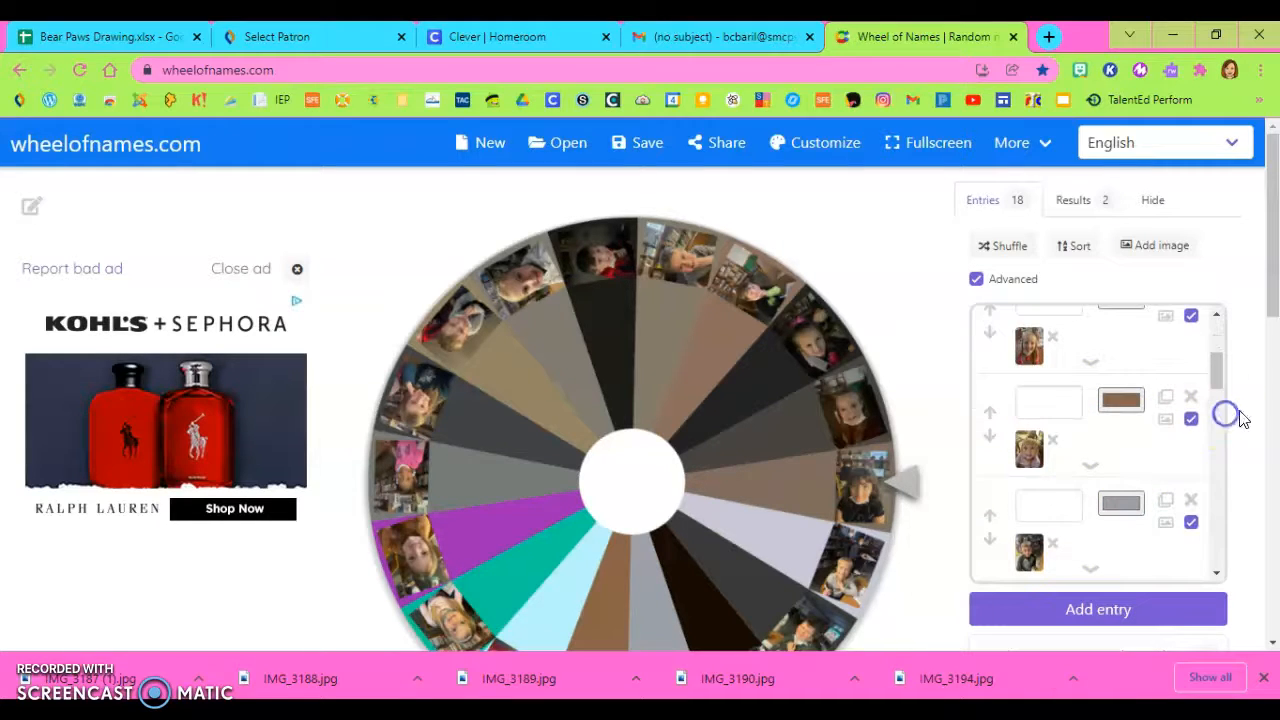
Shift the hue of the fifth photo entry's grey slice to pink, giving RGB 169, 158, 168.
click(1122, 505)
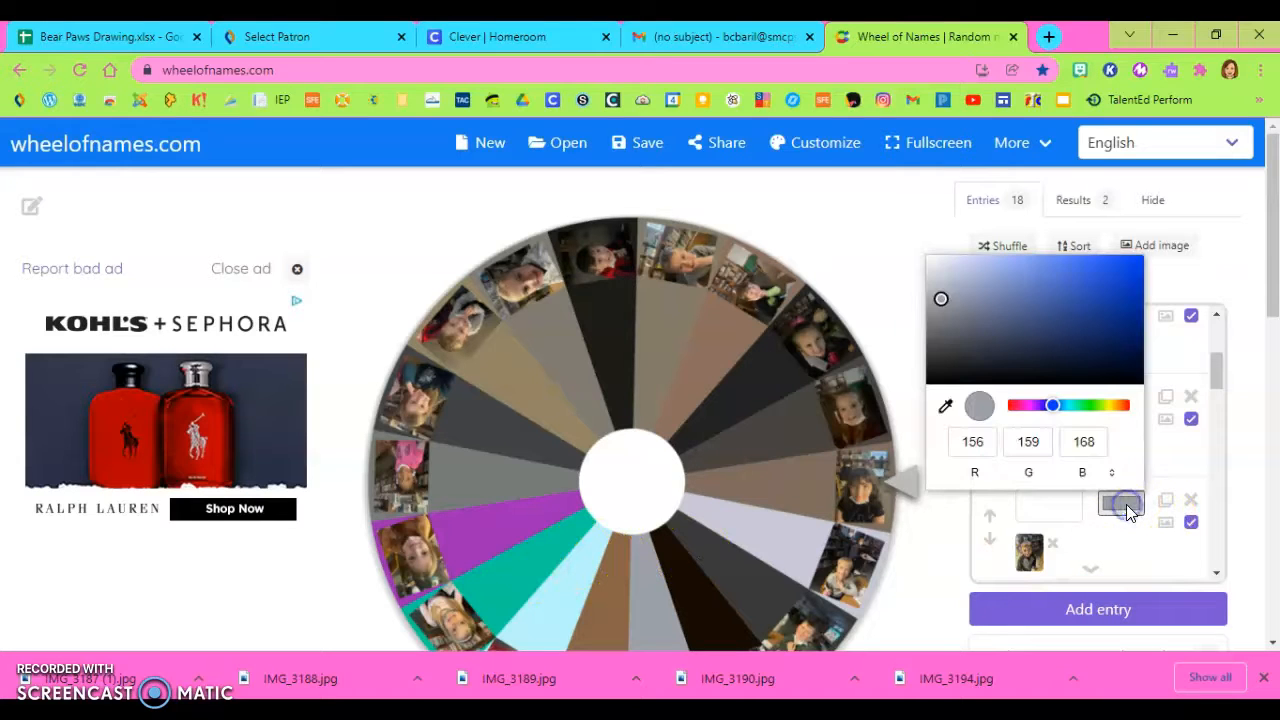
click(1021, 408)
drag(1030, 406, 1026, 406)
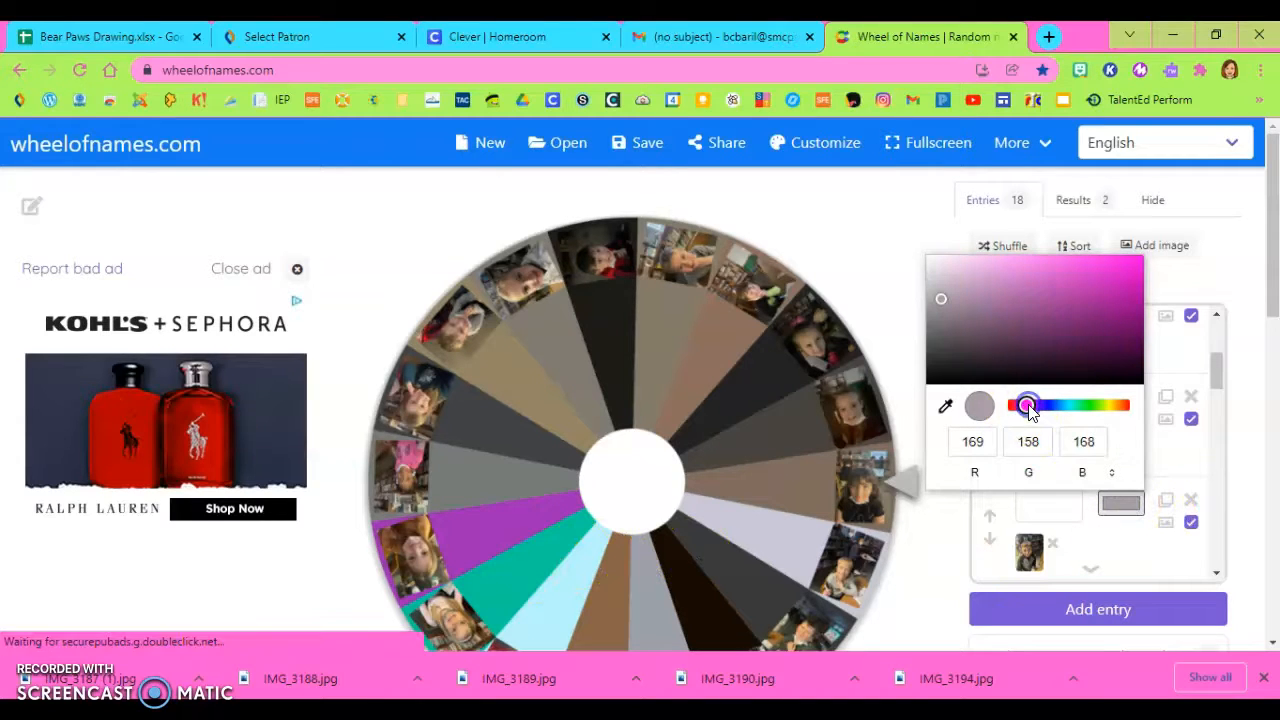
click(1238, 265)
scroll(660, 460, down, 2)
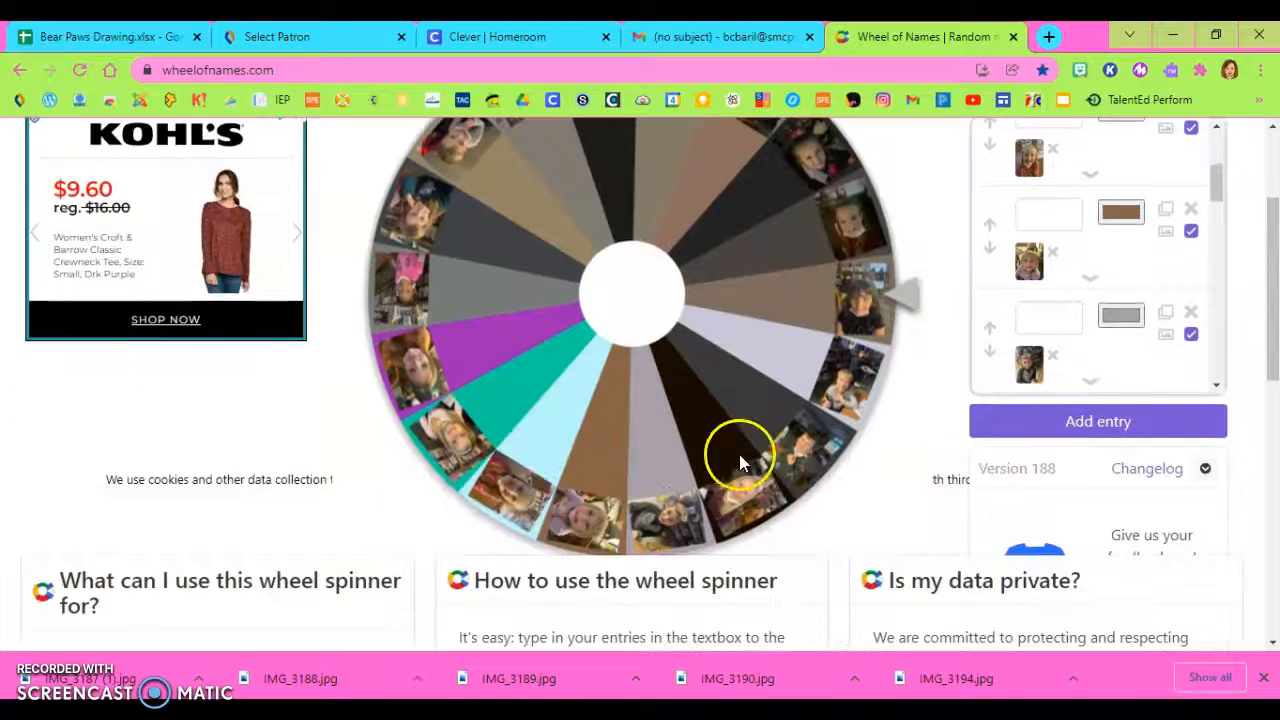
scroll(760, 455, up, 1)
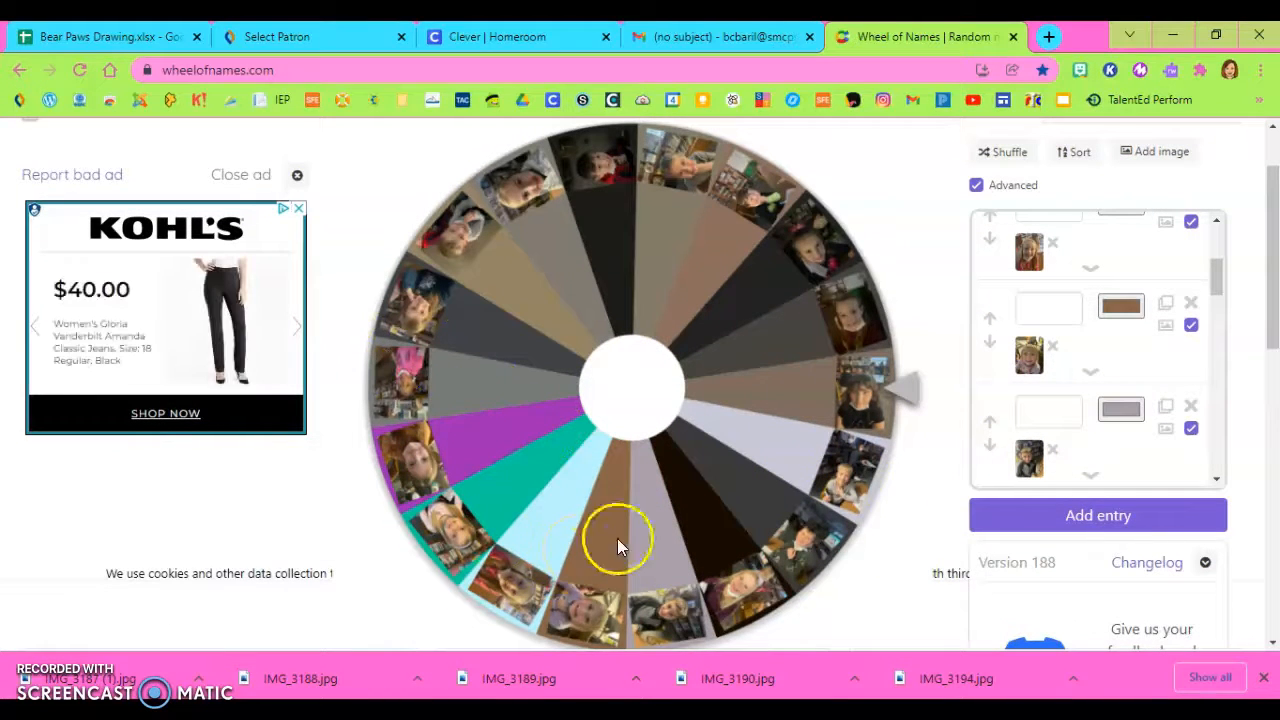
click(990, 420)
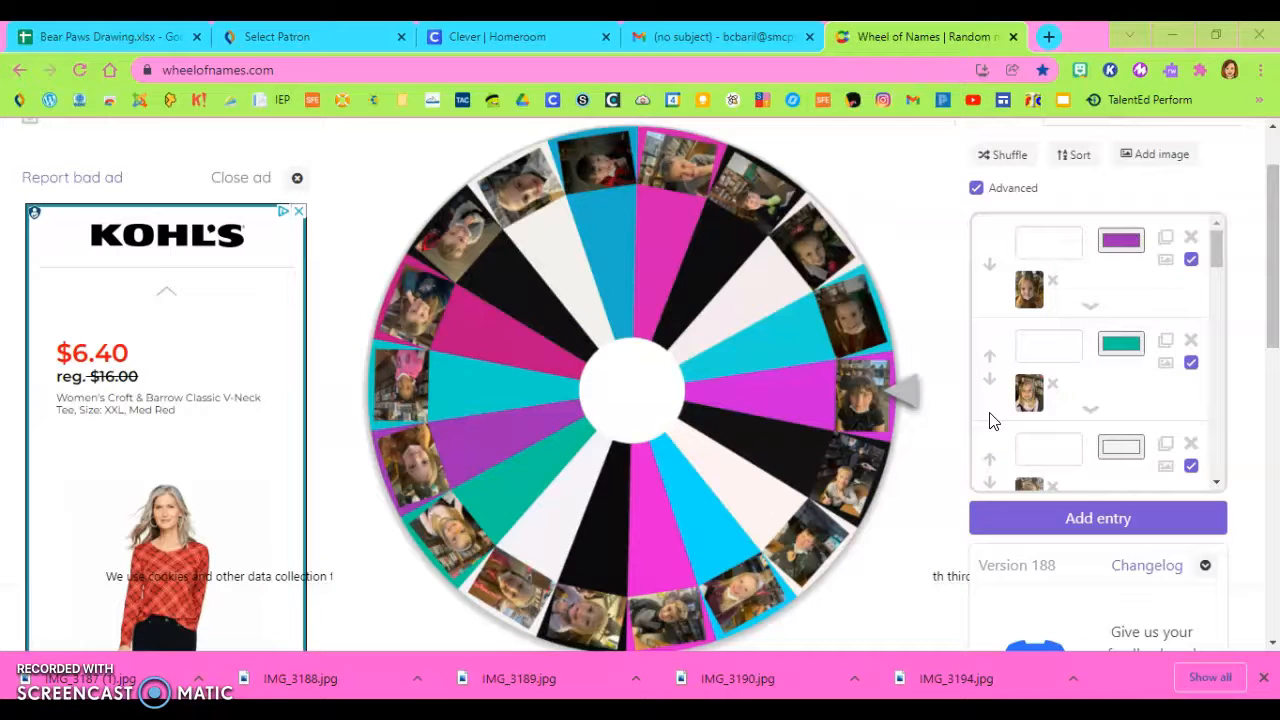
scroll(1133, 291, down, 4)
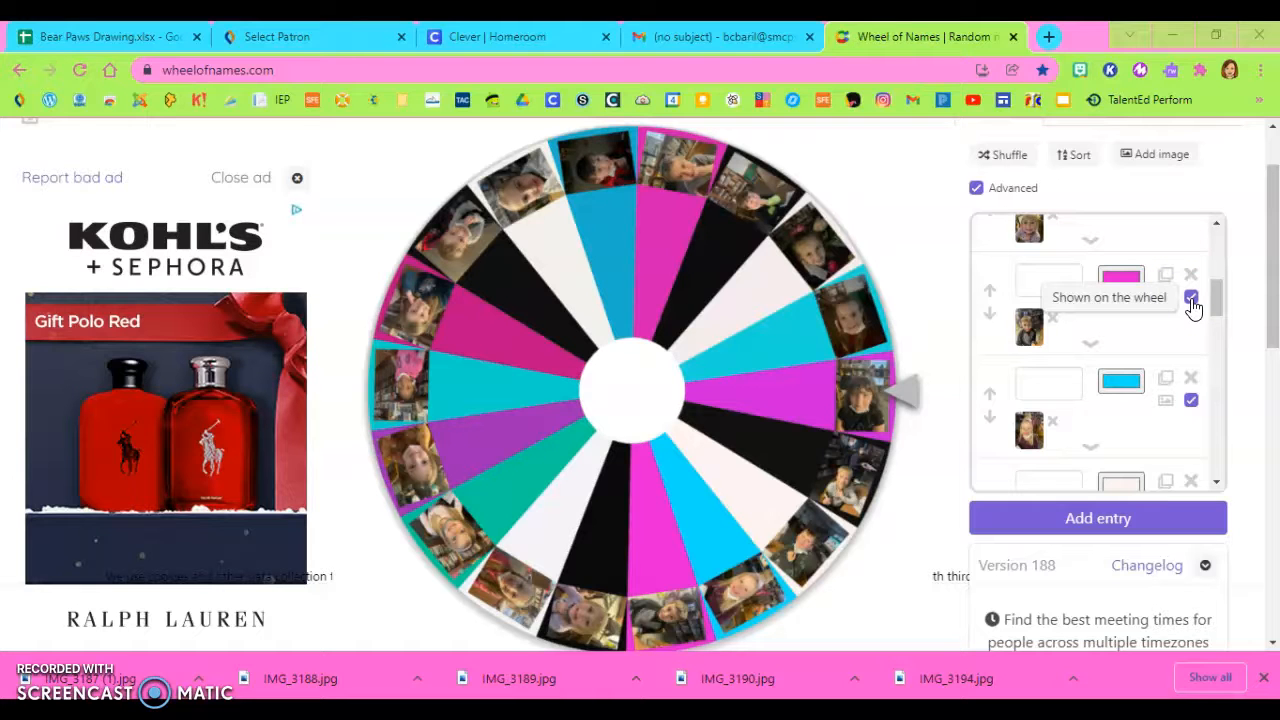
click(217, 598)
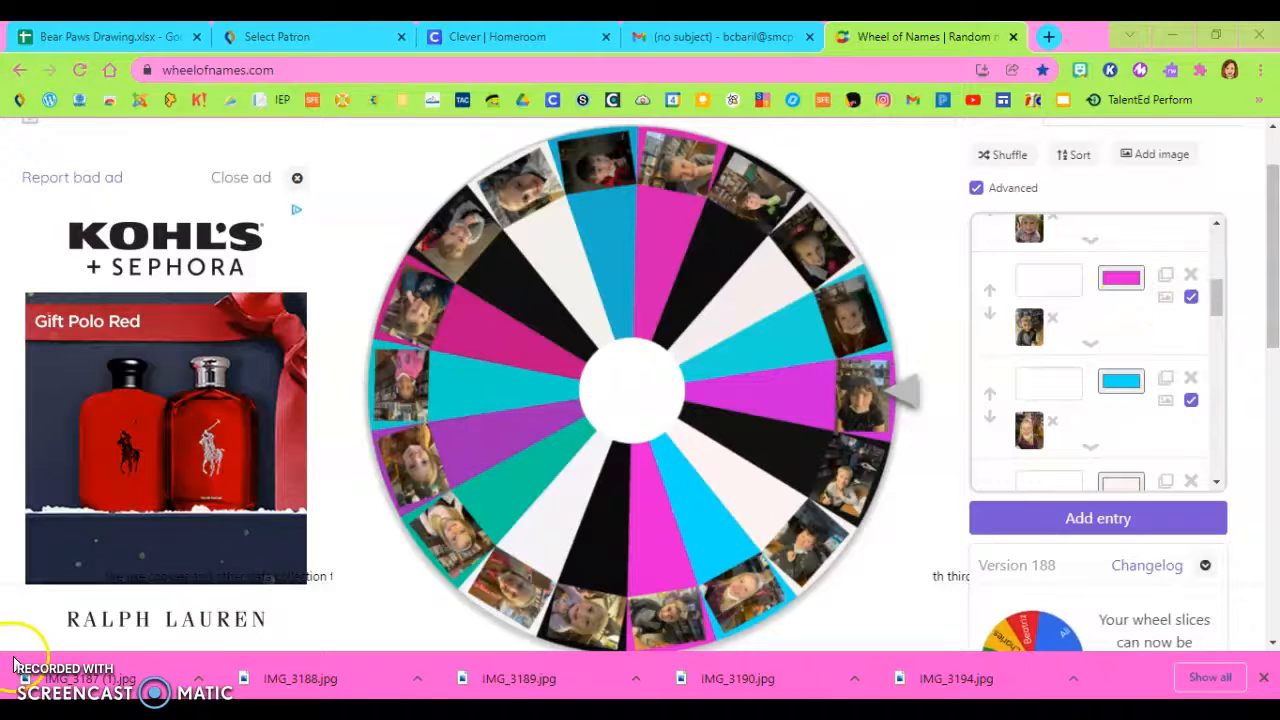
Spin the wheel to draw a winner and close the announcement without removing or hiding the entry.
click(914, 432)
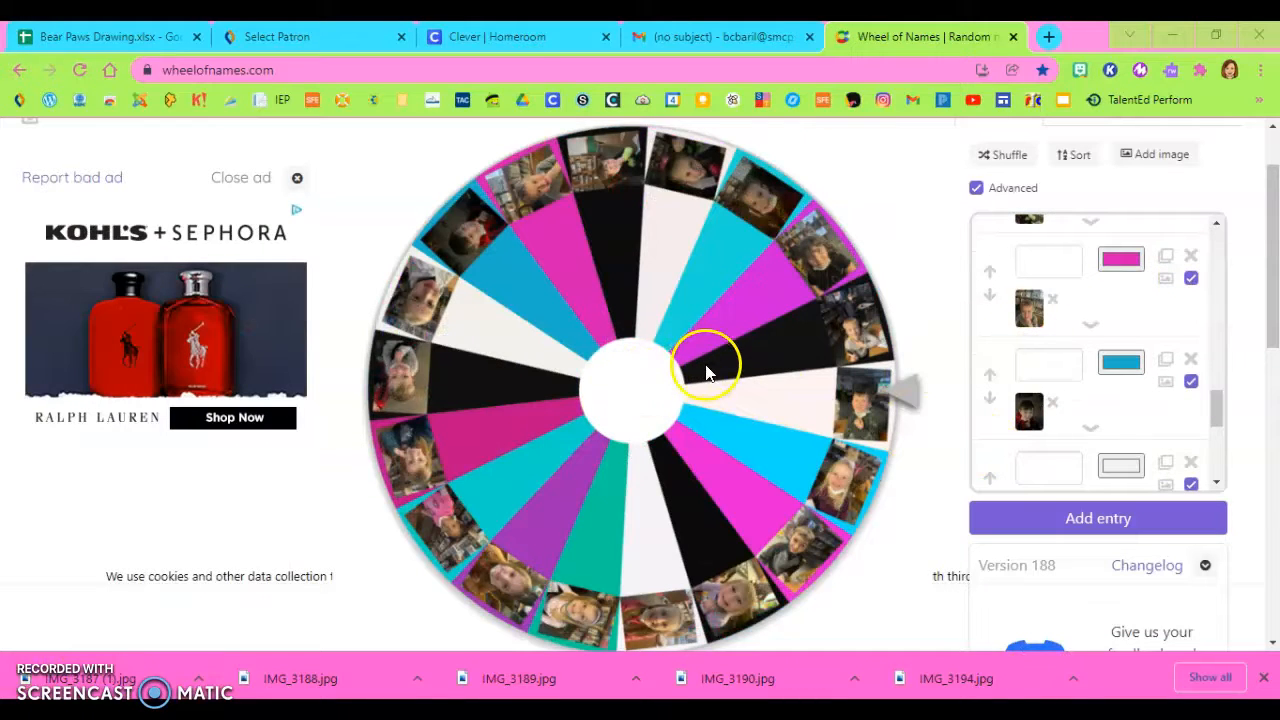
click(708, 361)
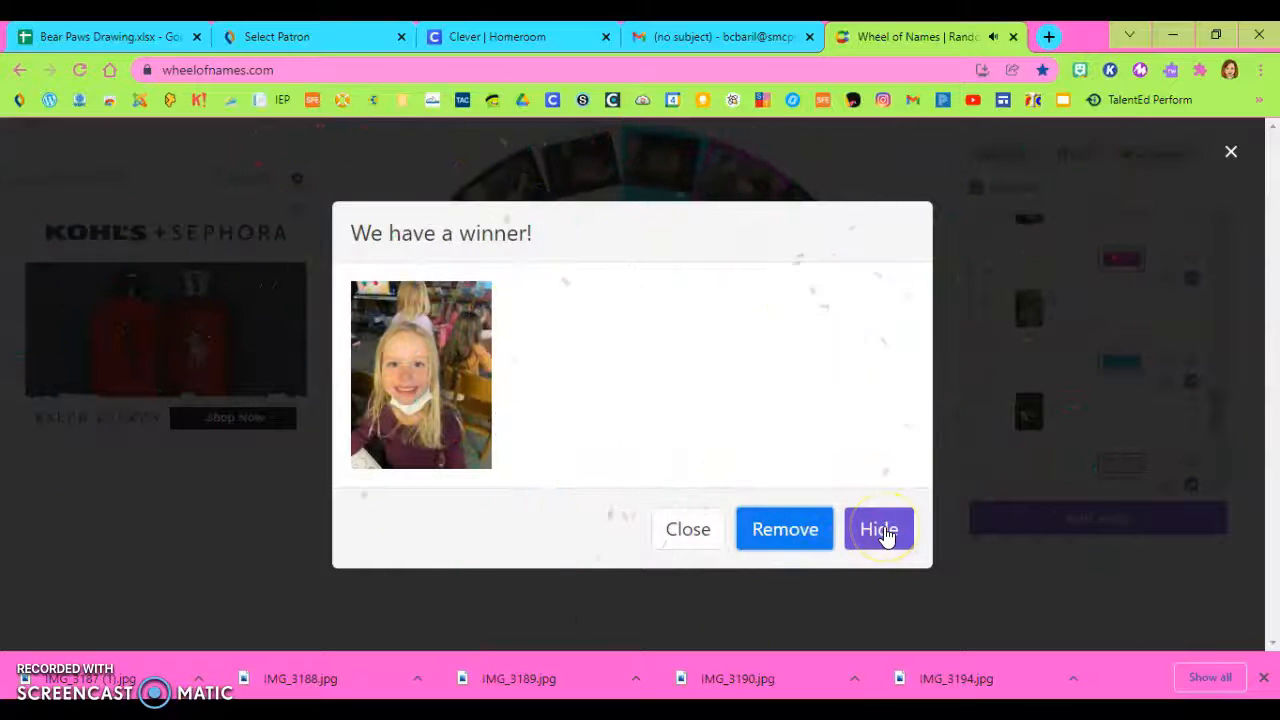
click(700, 533)
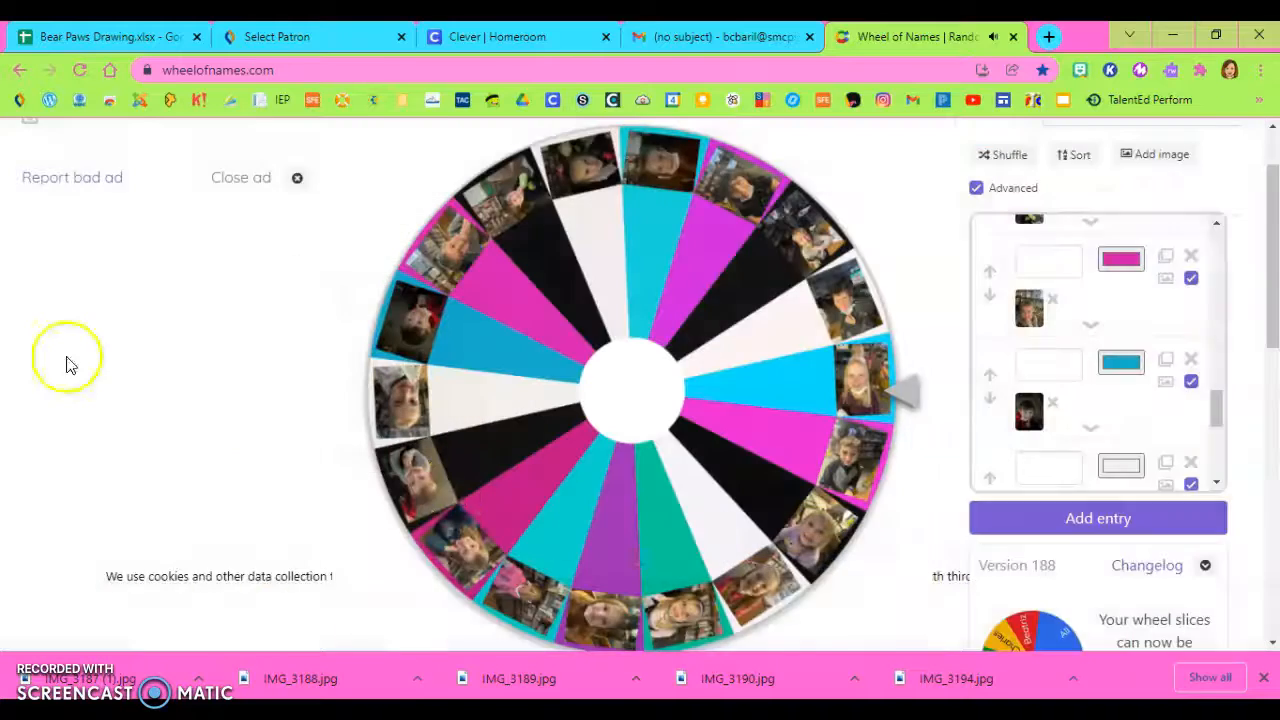
Sign in with the school Google account and save the wheel under the class teacher's surname.
scroll(968, 360, up, 1)
scroll(795, 415, down, 1)
scroll(665, 254, up, 1)
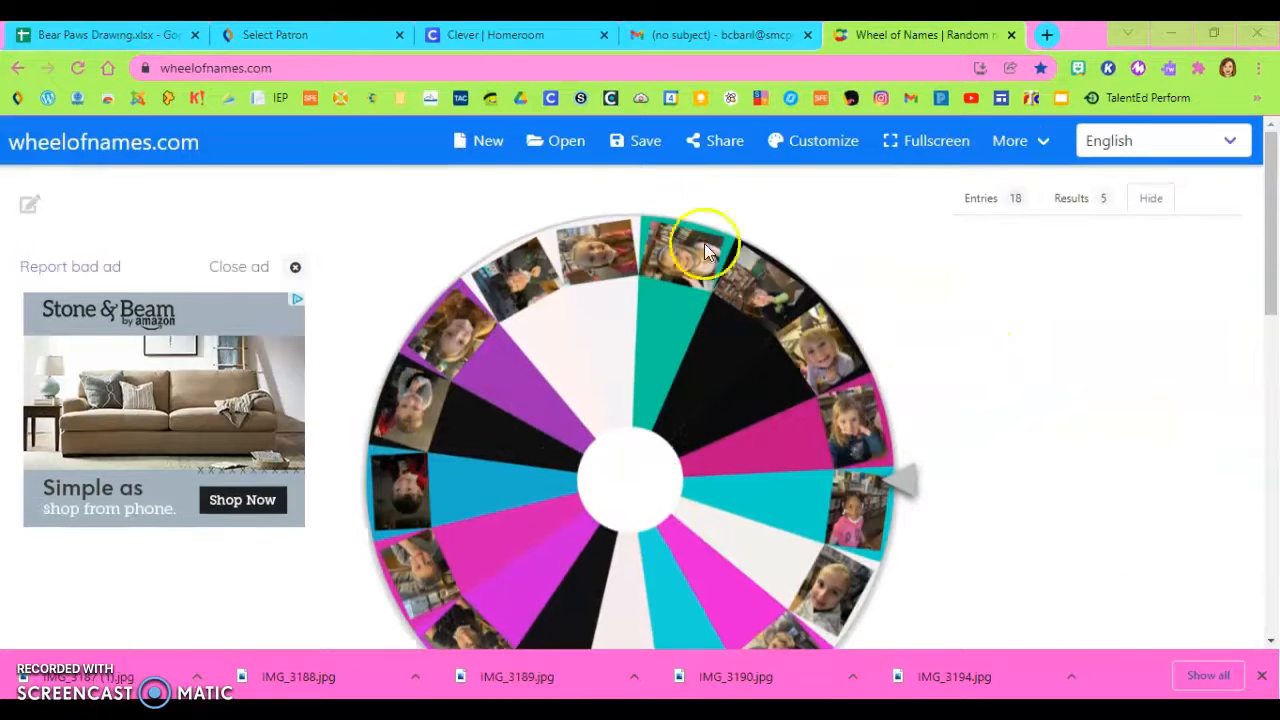
click(623, 150)
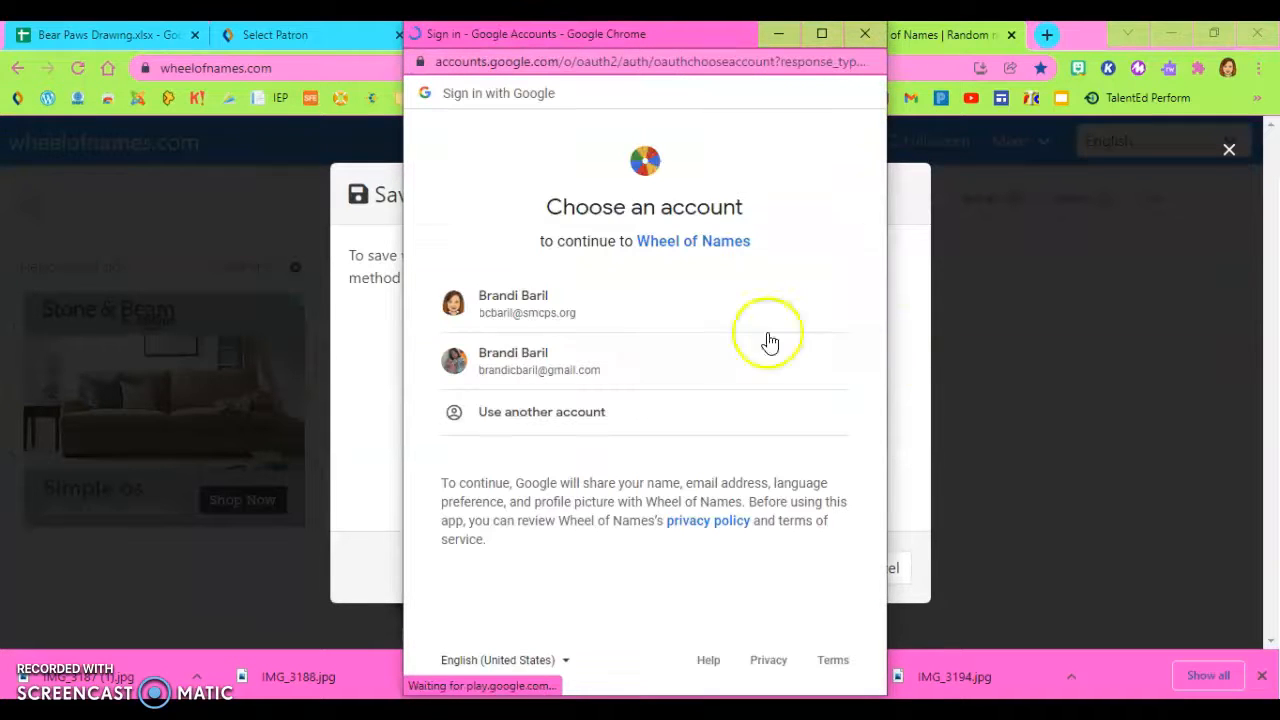
click(563, 322)
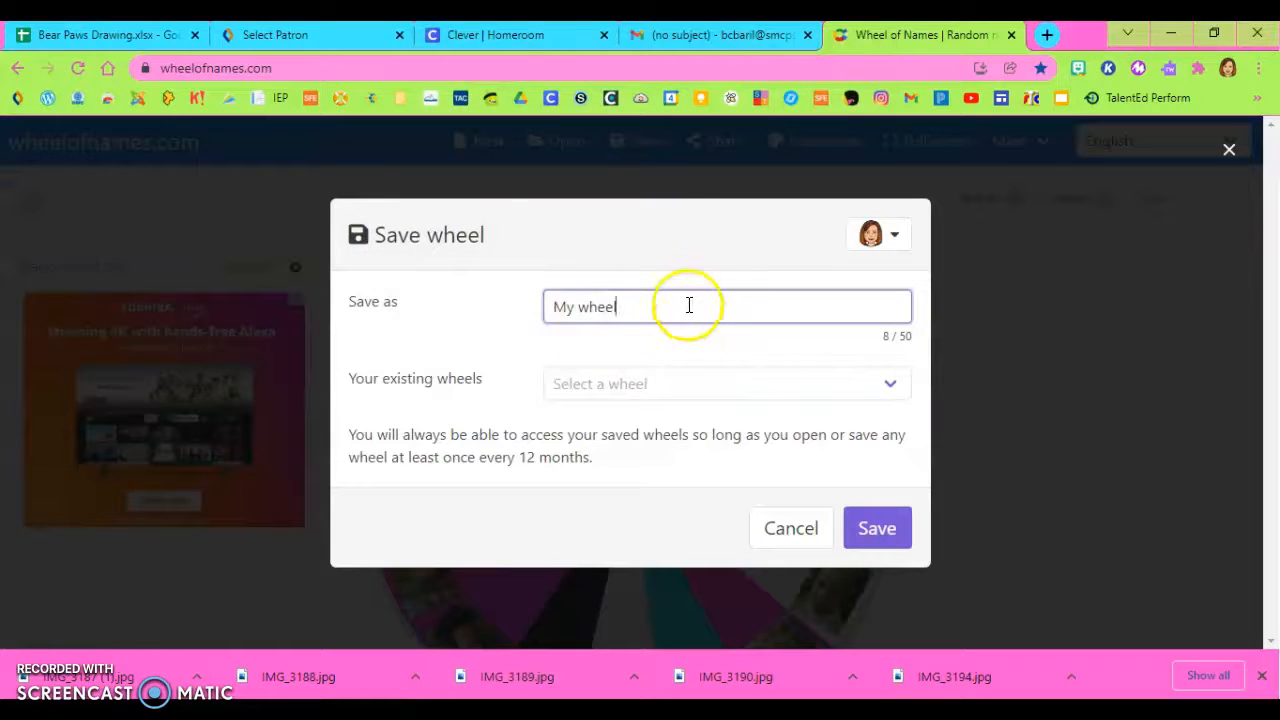
drag(686, 305, 323, 278)
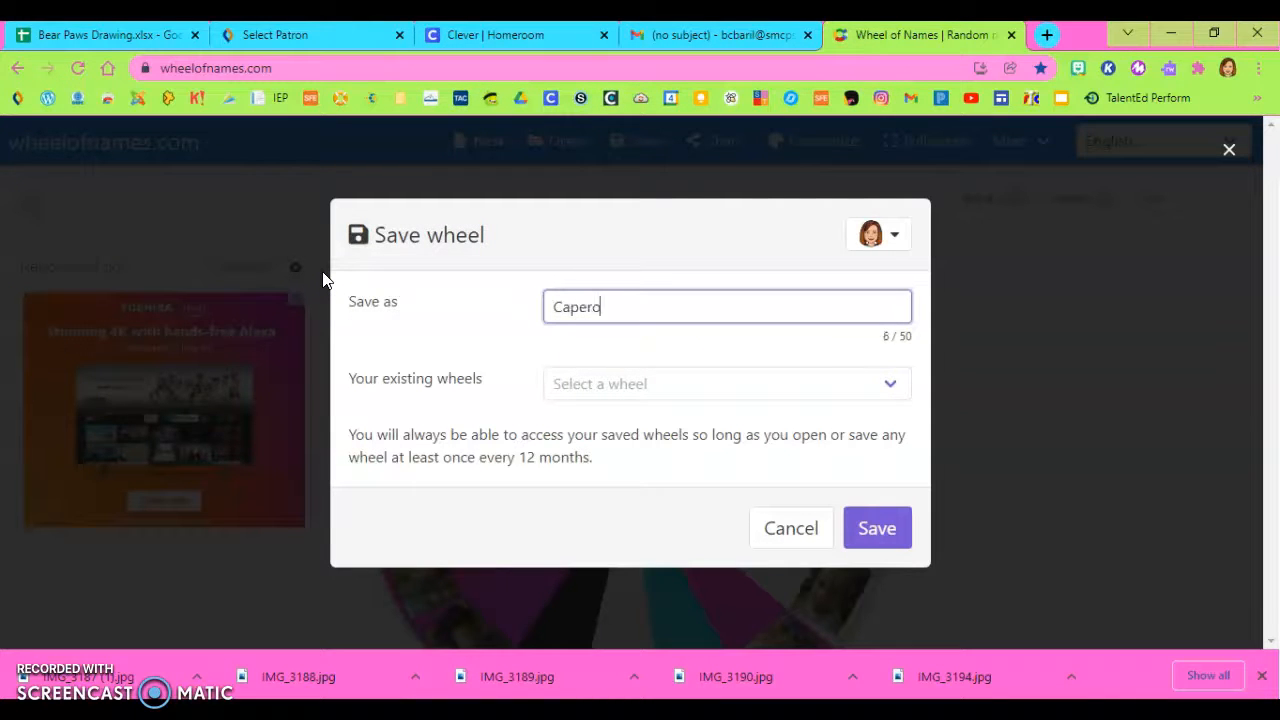
click(611, 386)
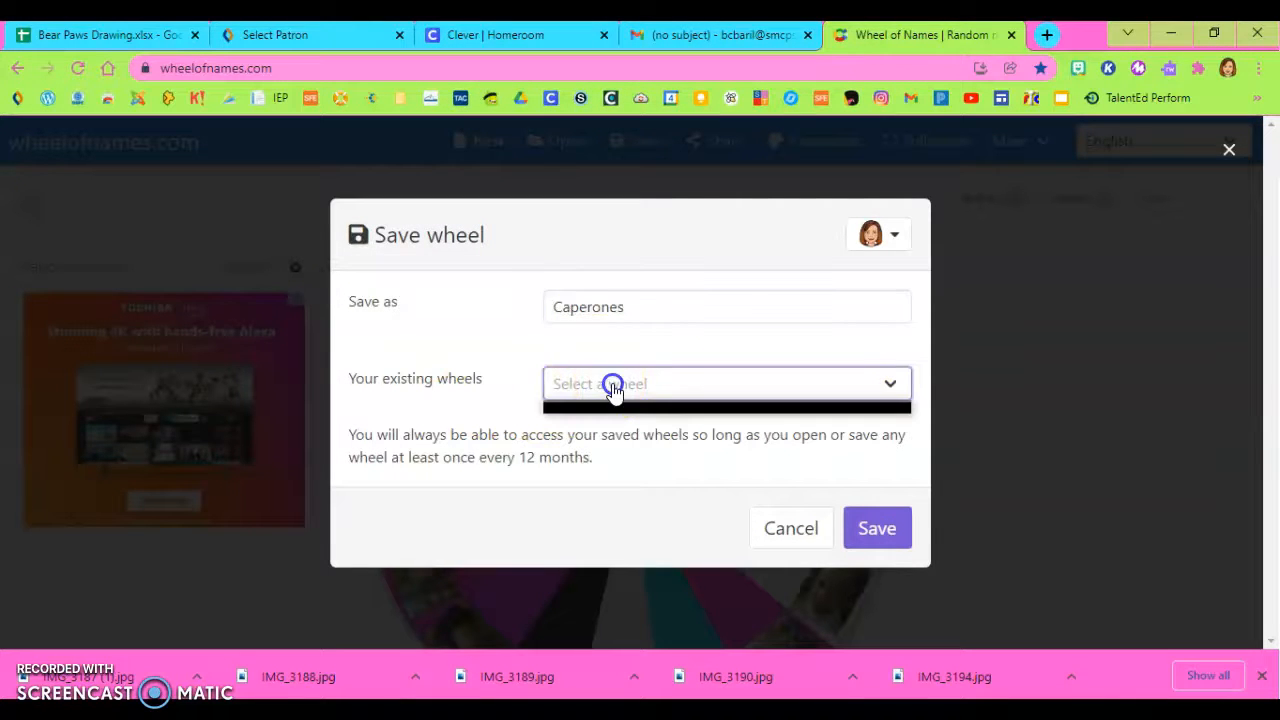
click(889, 529)
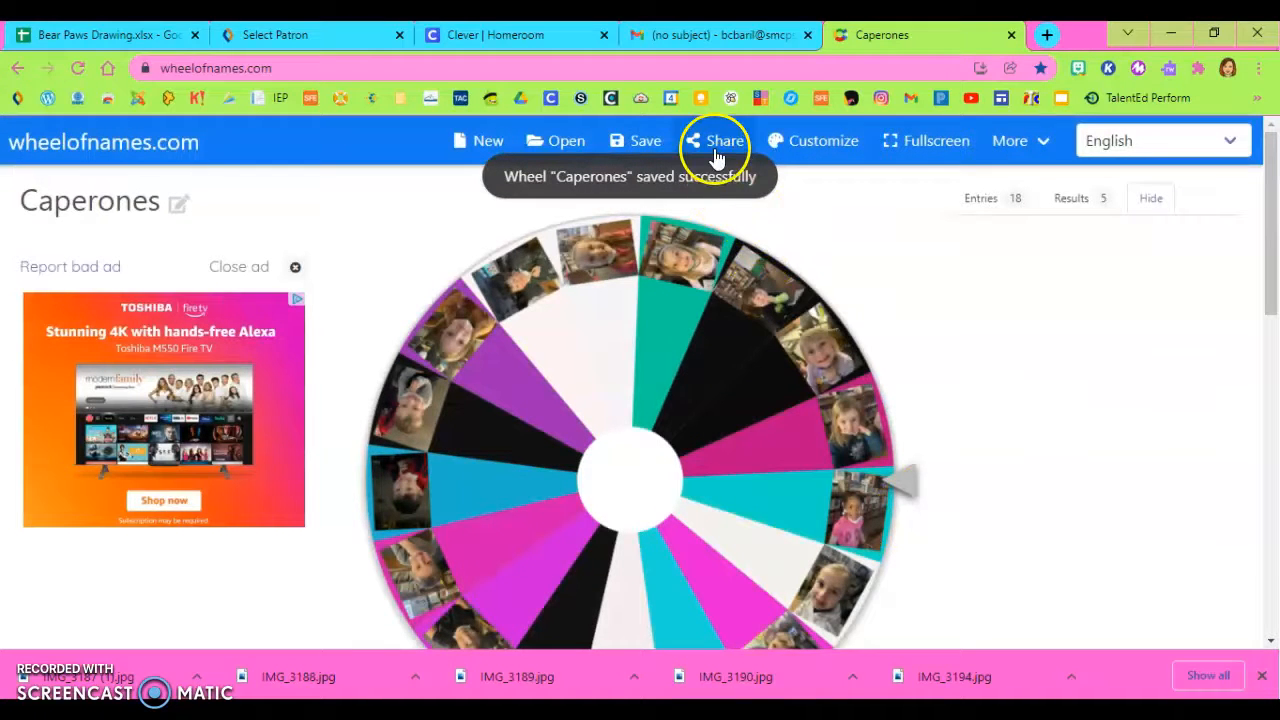
Create a shareable link that shows the title and lets people spin and copy the wheel, and copy the link.
click(714, 148)
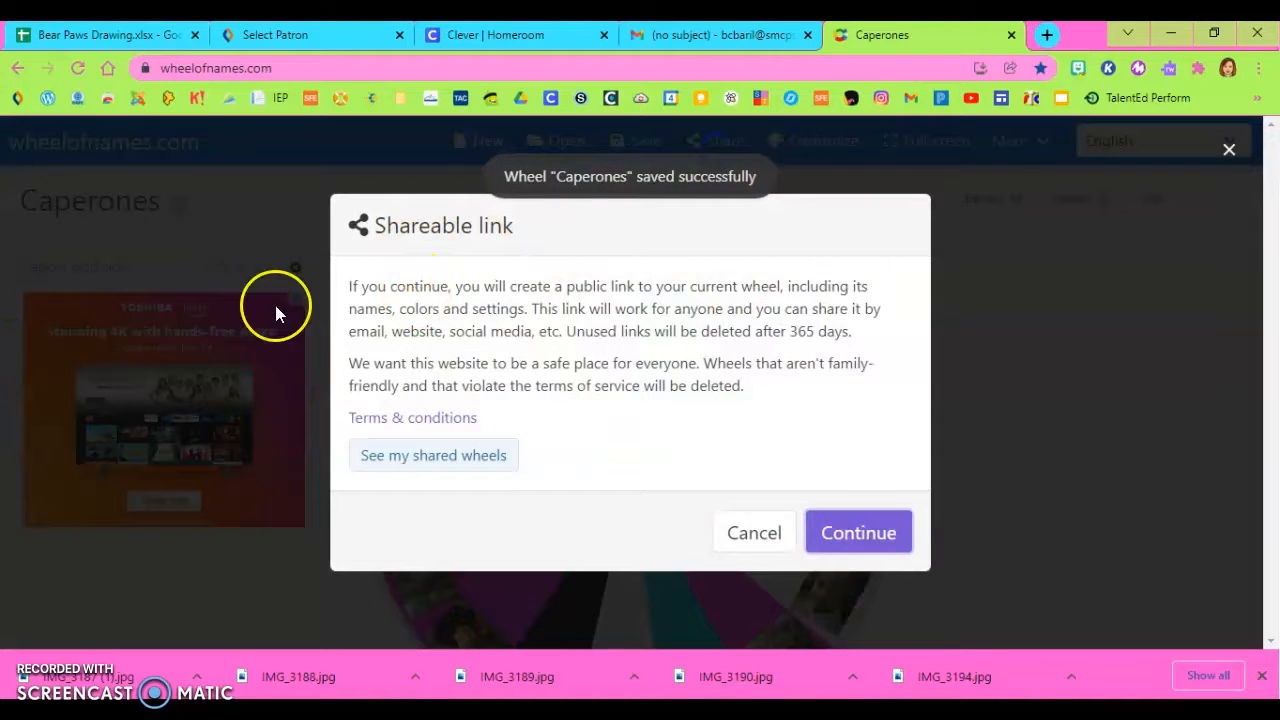
click(865, 527)
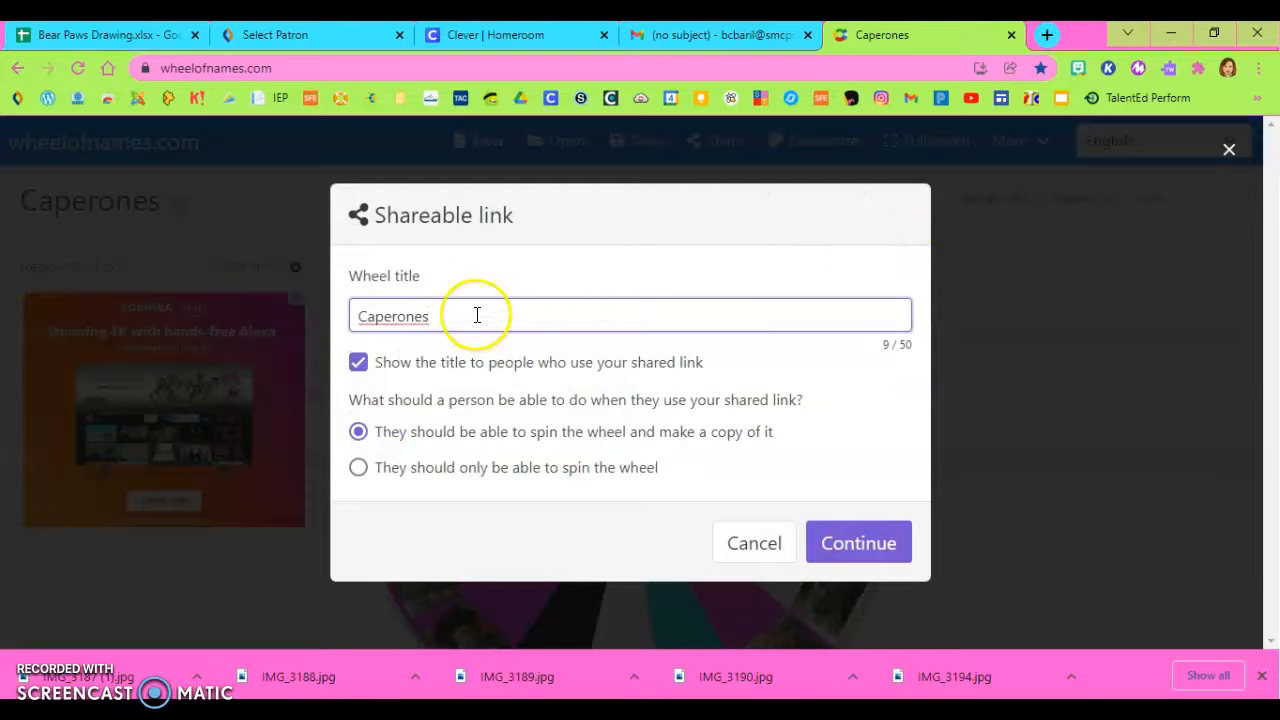
click(854, 545)
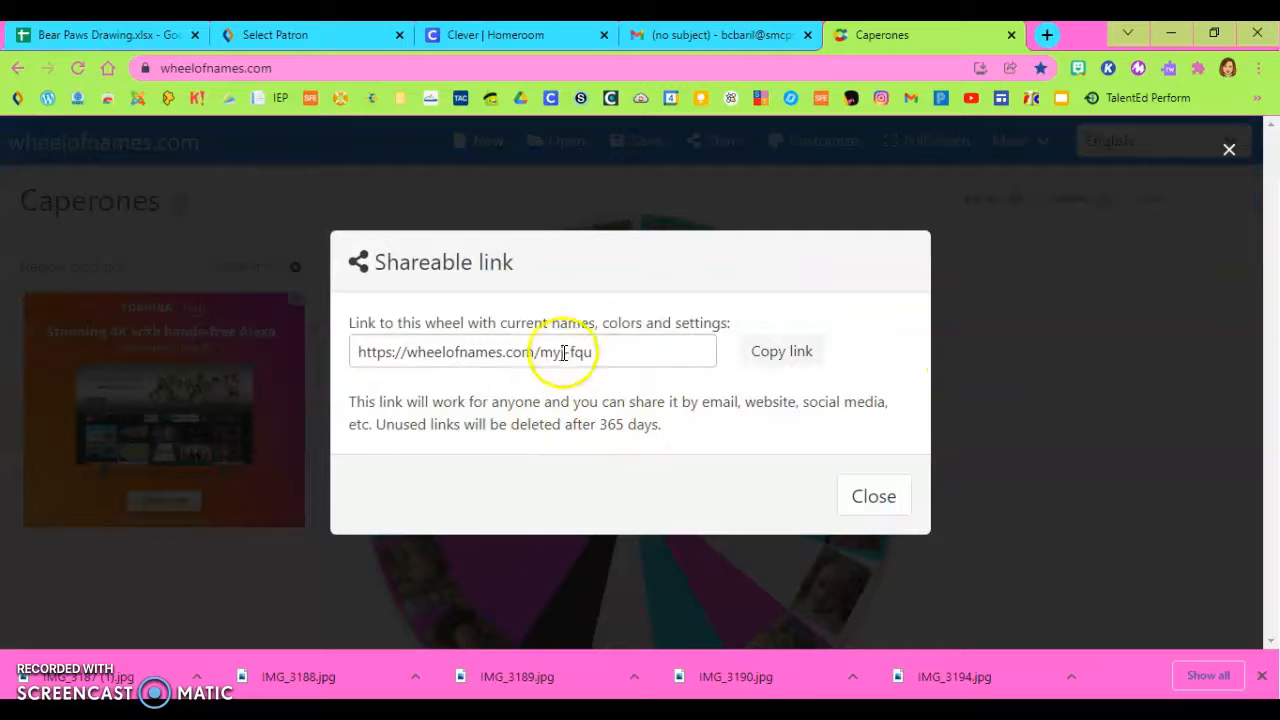
click(763, 356)
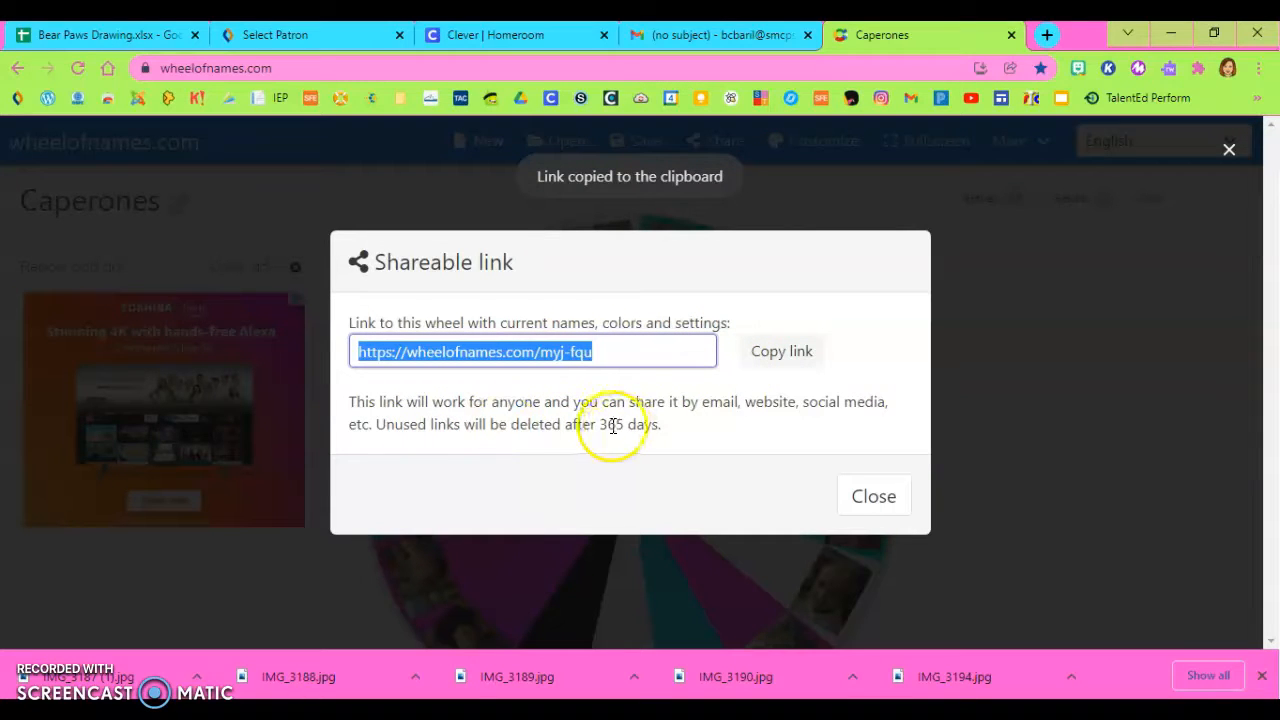
click(866, 490)
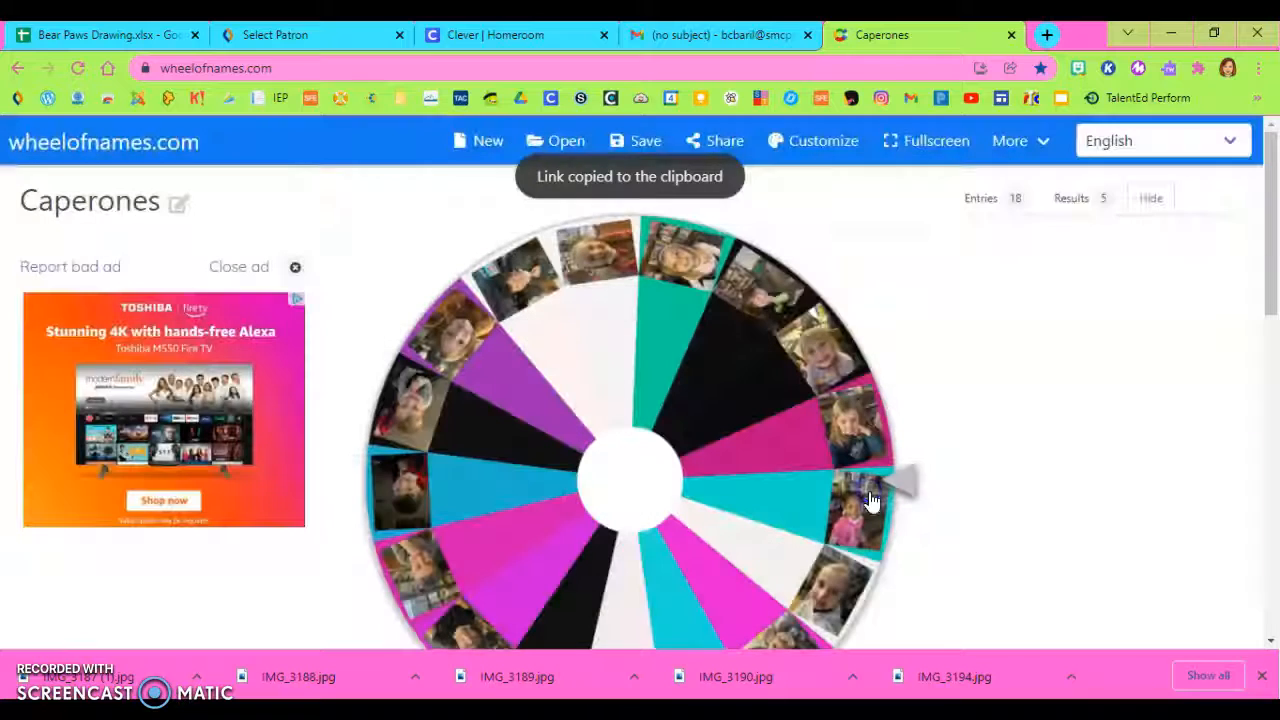
Switch to Gmail and start a new message to the class teacher with the subject "Wheel of Names".
click(650, 35)
click(60, 210)
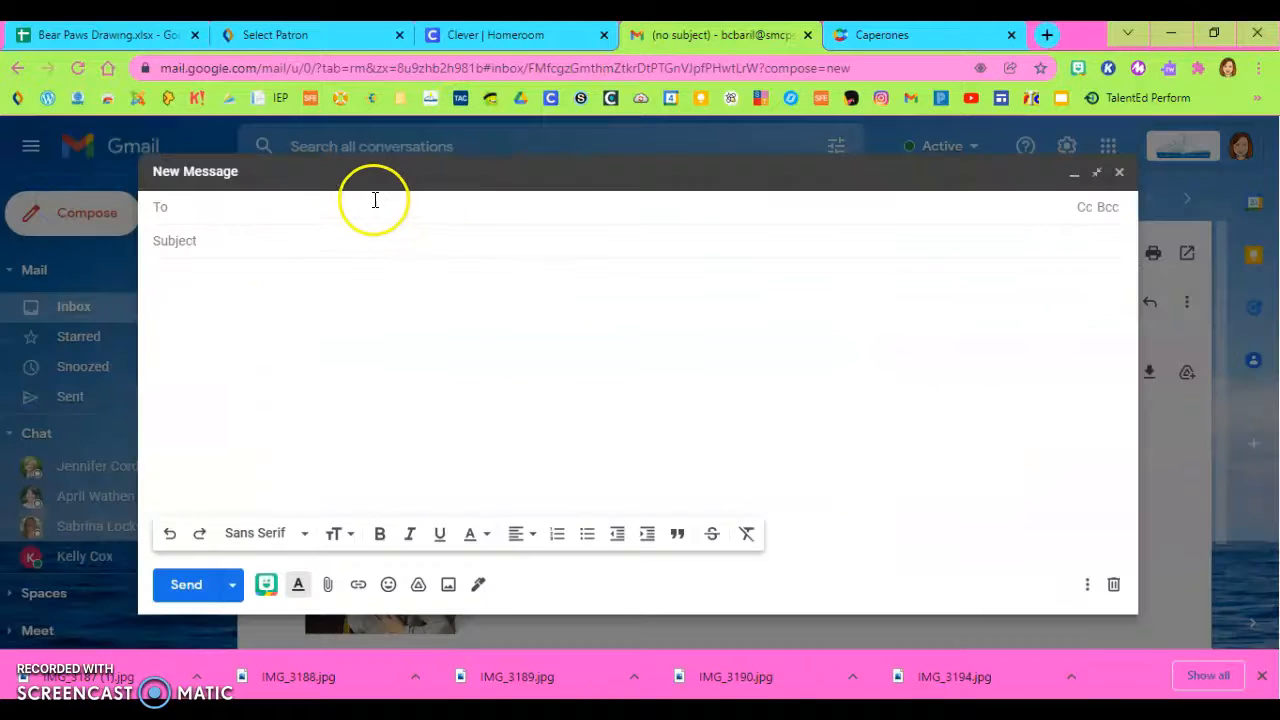
text(cap)
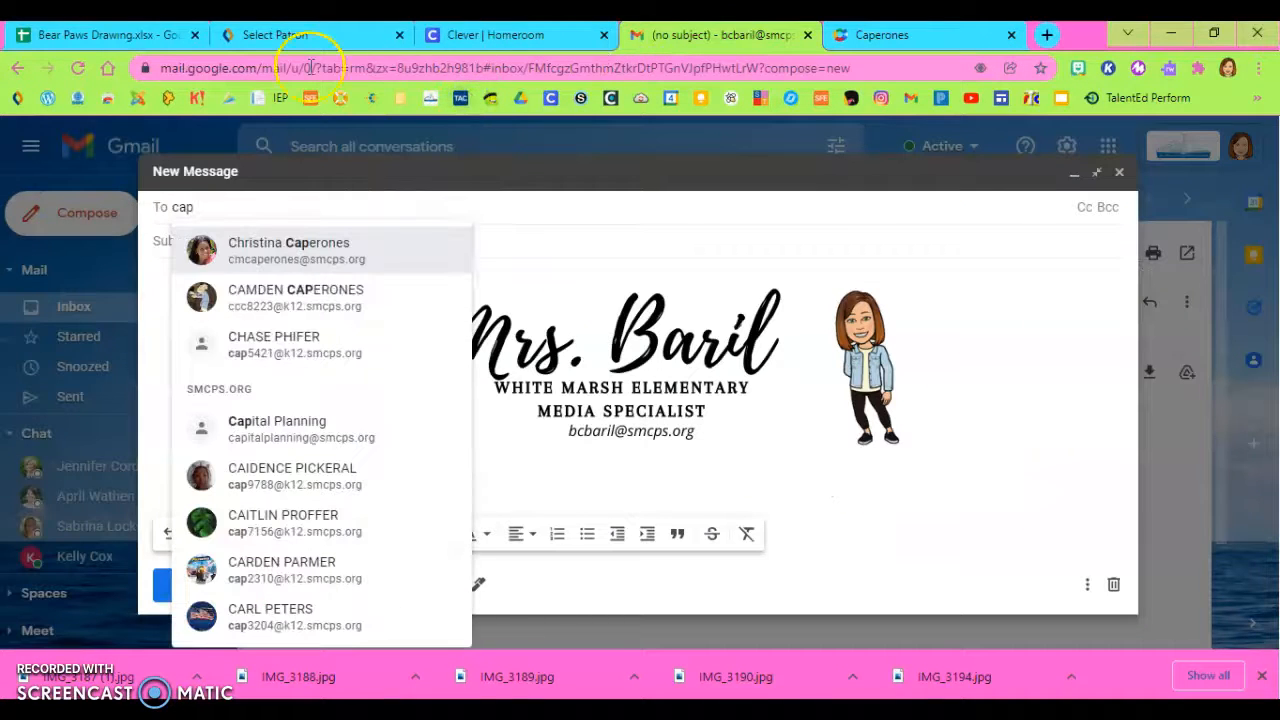
click(268, 250)
click(190, 241)
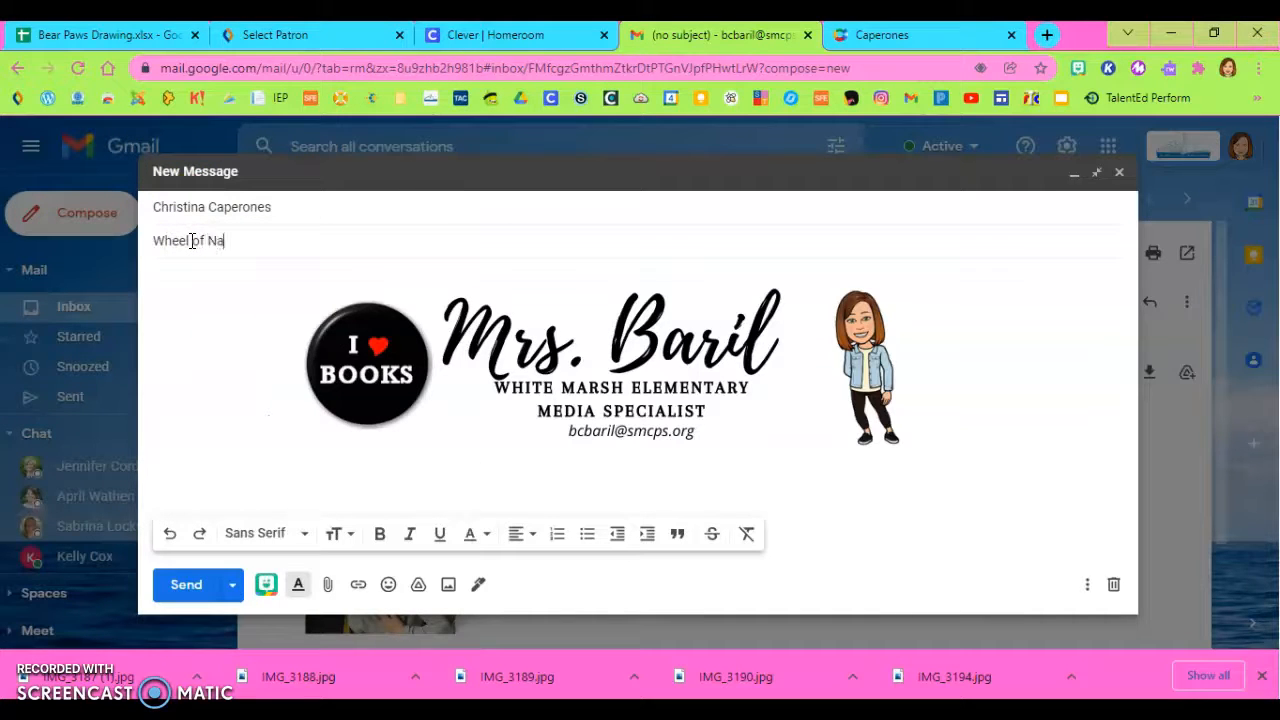
Paste the copied wheel link into the message body above the signature and send the email.
click(225, 275)
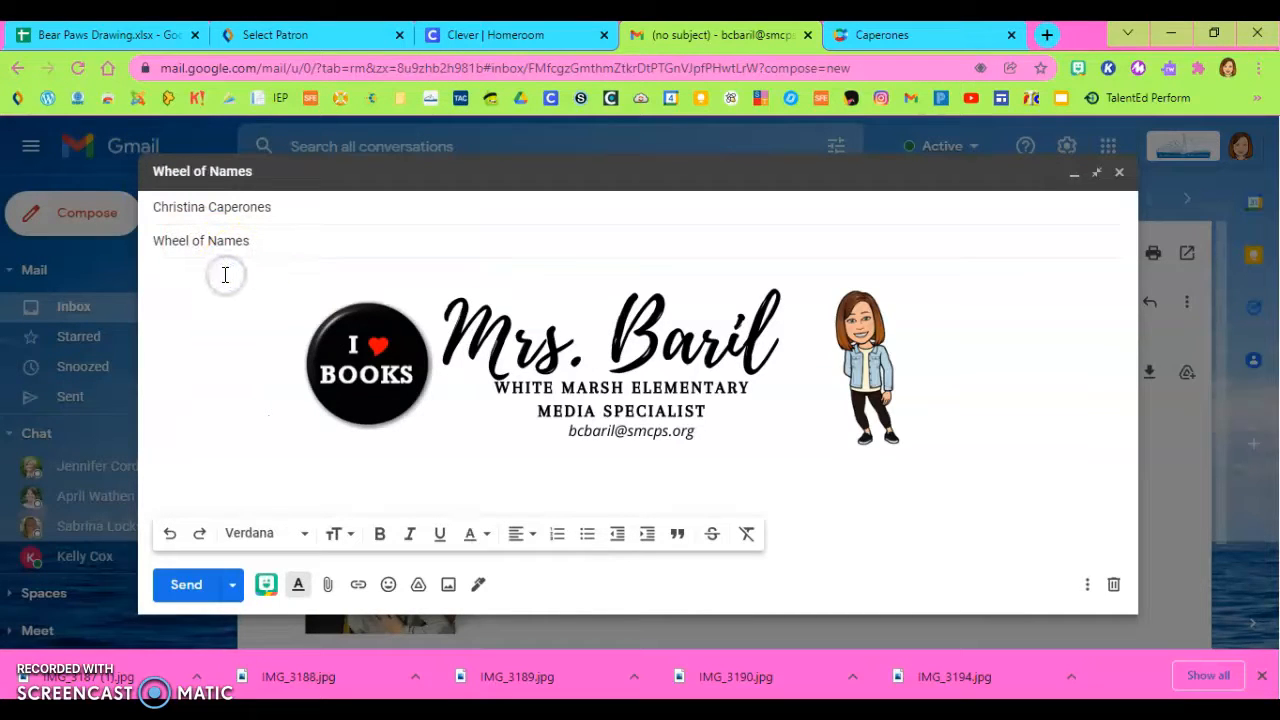
key(ctrl+v)
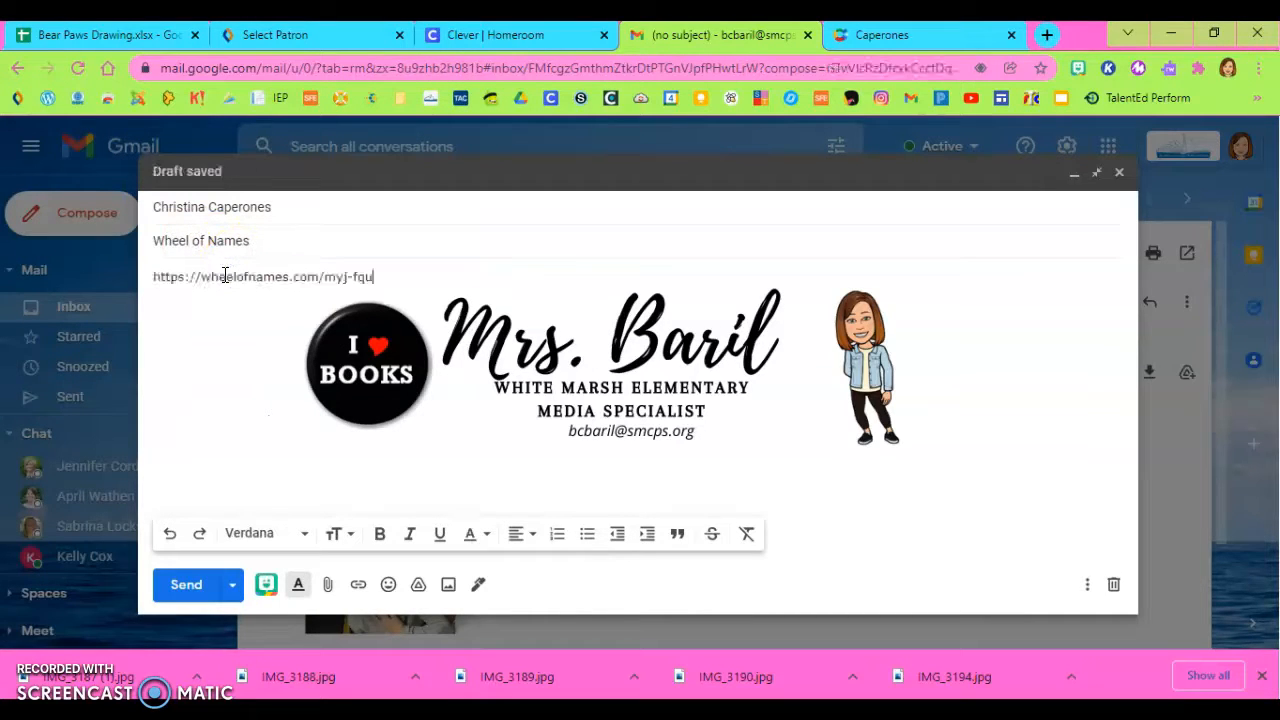
click(186, 586)
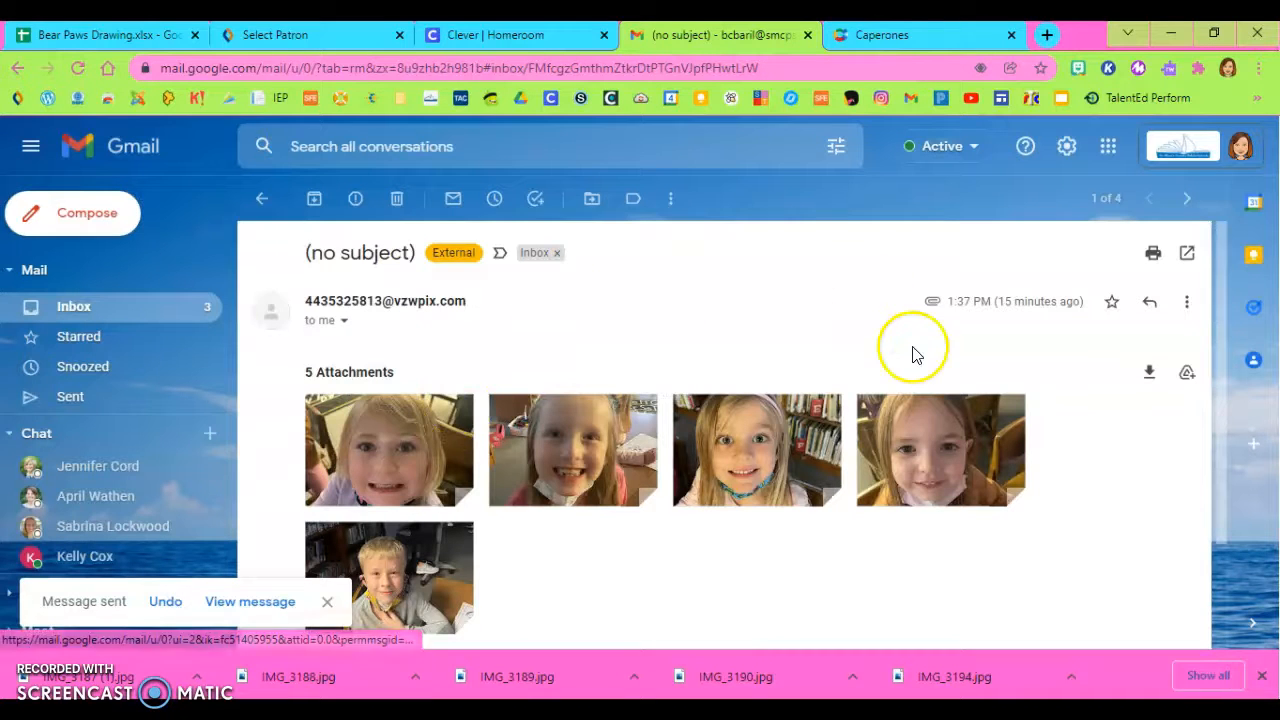